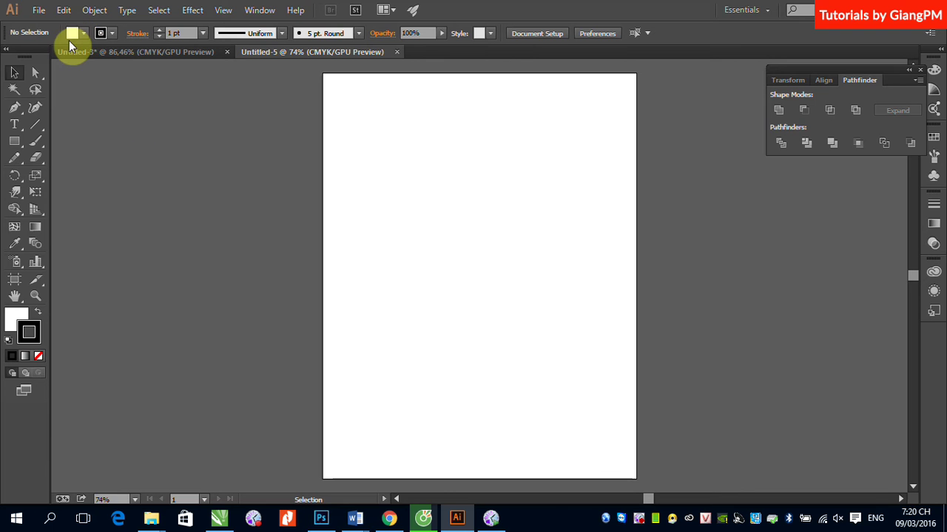
Step: Place the jumping-man photo on the artboard and move it up and left near the top
click(39, 11)
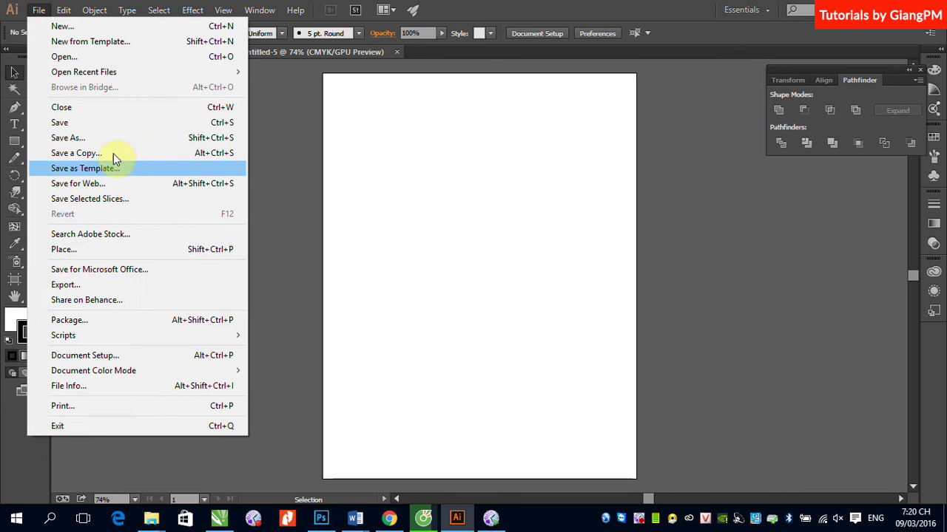
click(90, 253)
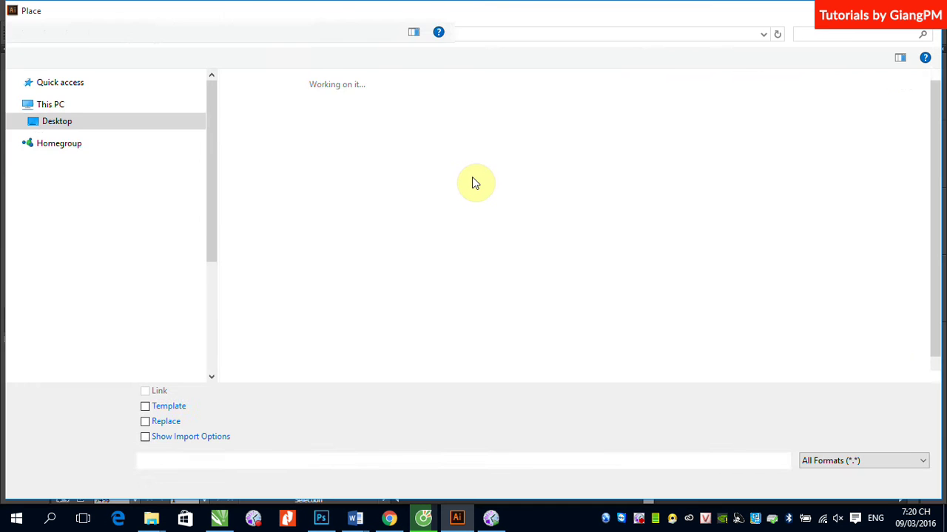
click(267, 222)
click(842, 482)
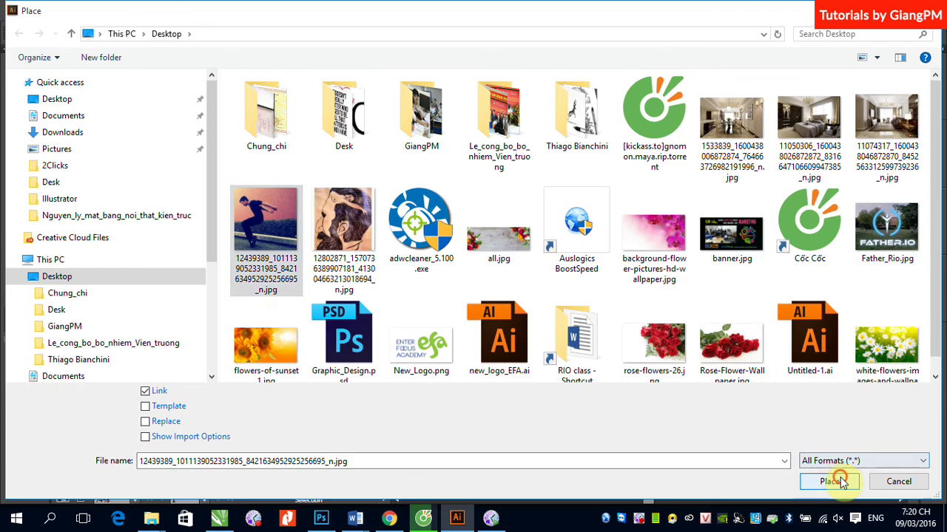
click(392, 106)
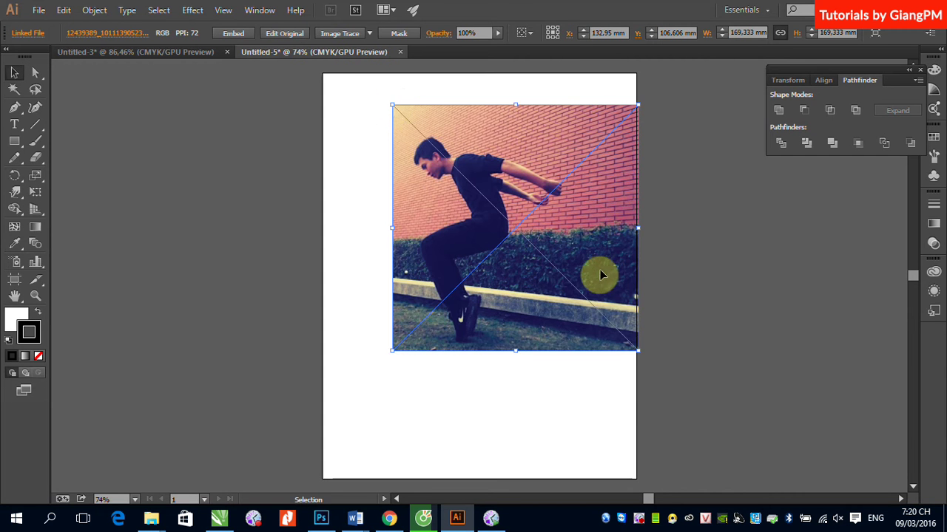
drag(600, 275, 550, 243)
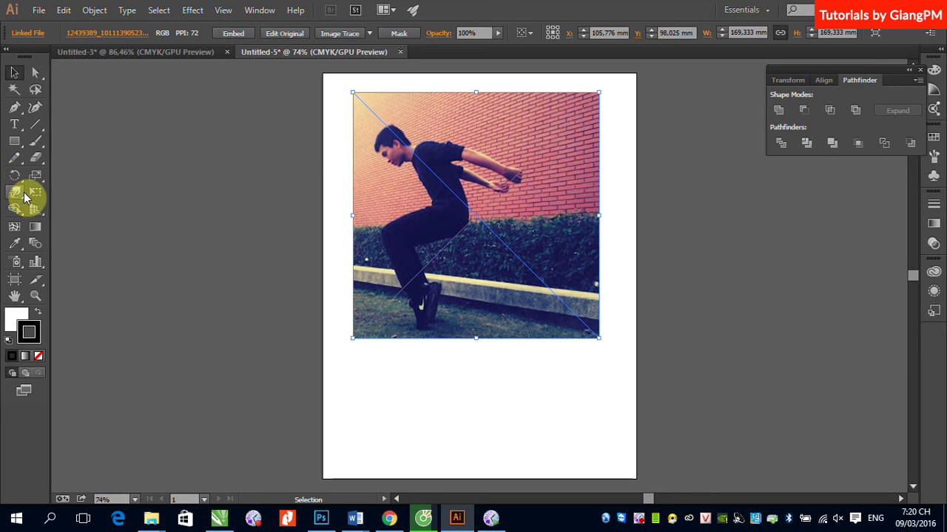
drag(17, 177, 46, 192)
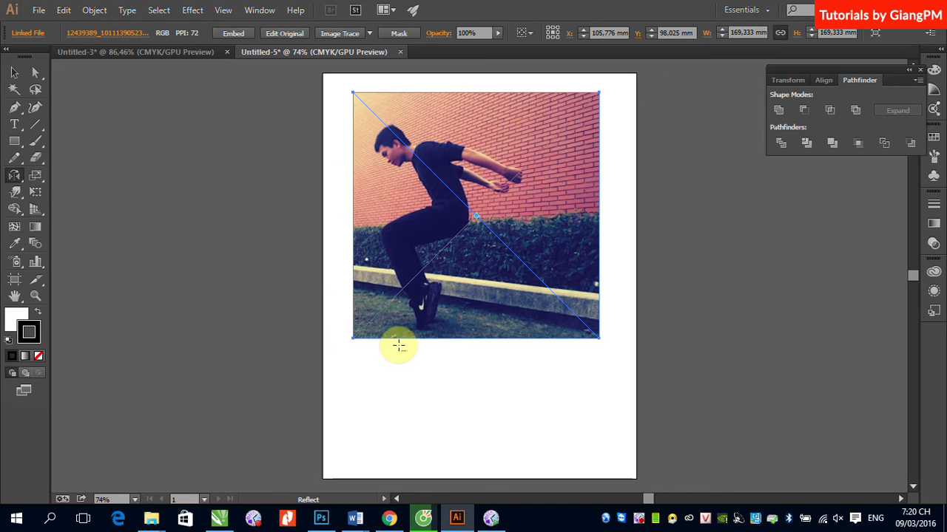
Step: Reflect the photo horizontally as a copy directly beneath the original
click(456, 338)
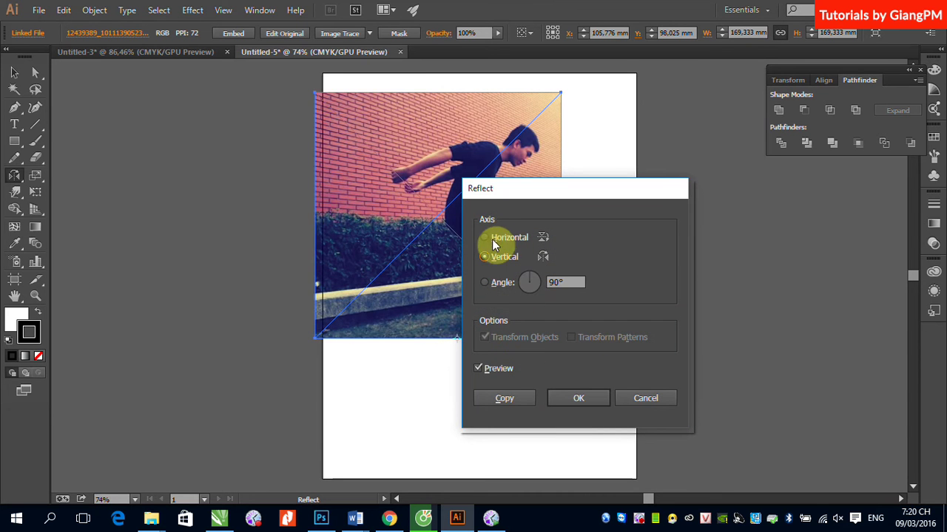
click(488, 238)
click(515, 400)
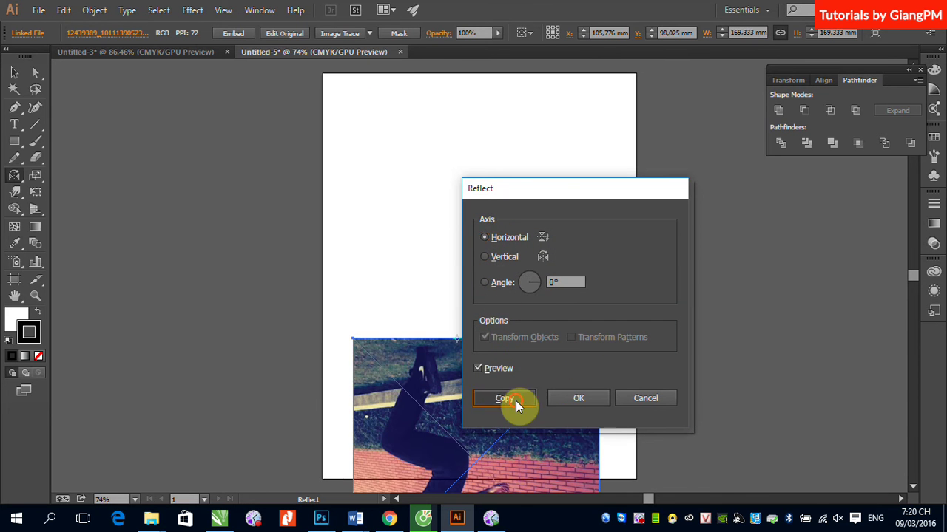
click(15, 72)
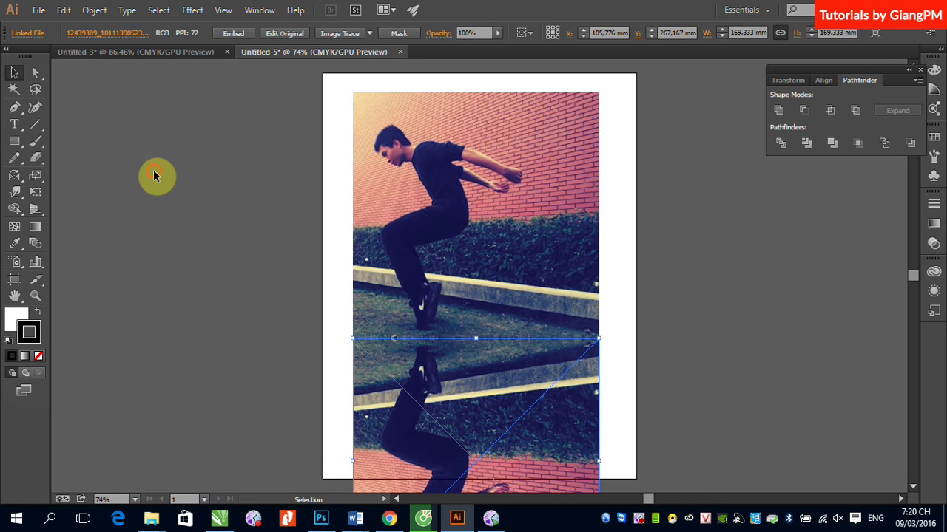
Step: Select both photos, scale them down together, and fit the page in view
click(153, 176)
key(ctrl+minus)
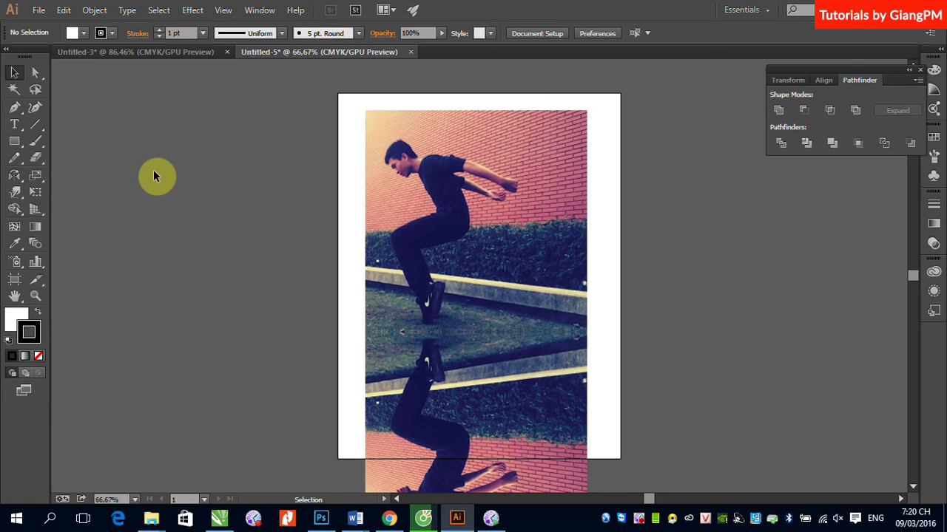
key(ctrl+minus)
key(ctrl+minus)
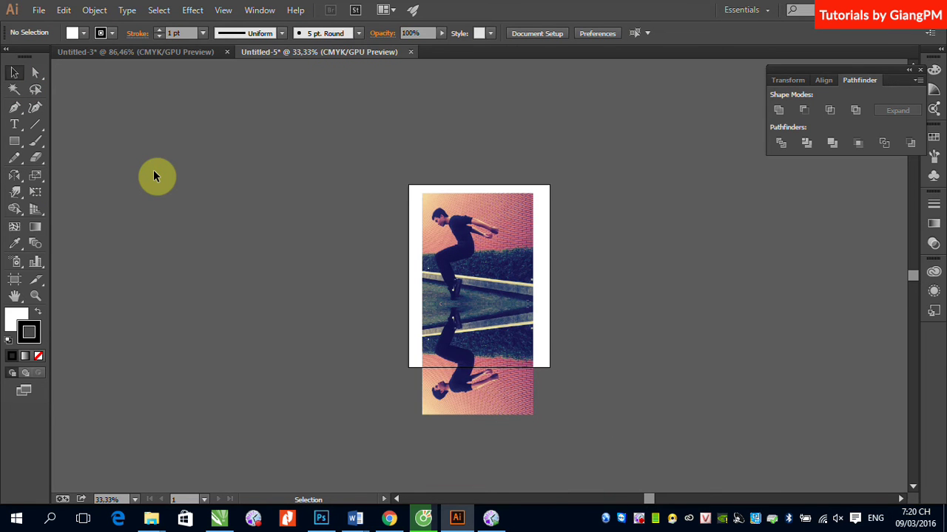
drag(328, 138, 615, 492)
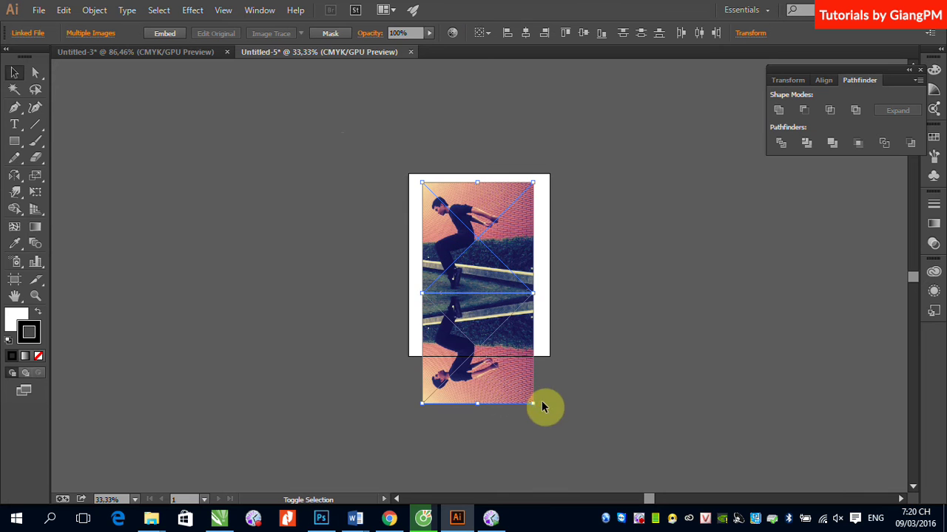
drag(533, 404, 503, 342)
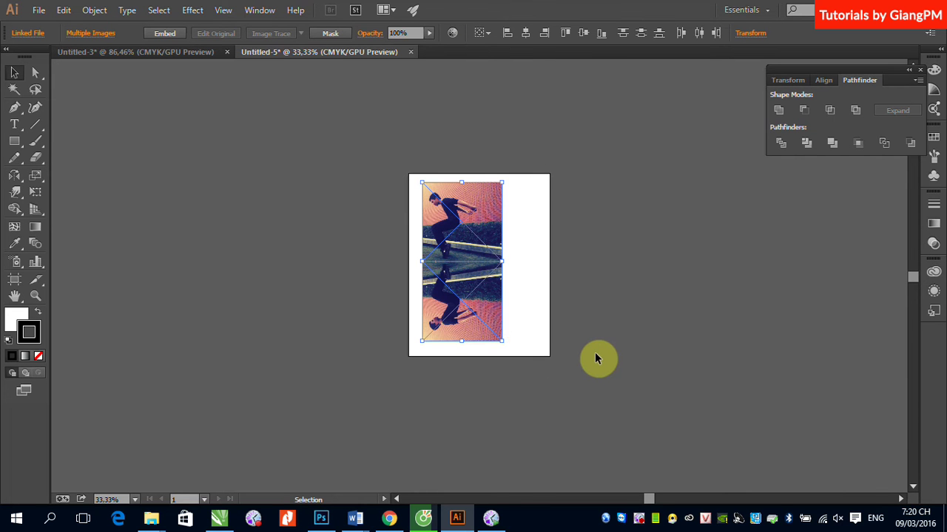
key(ctrl+0)
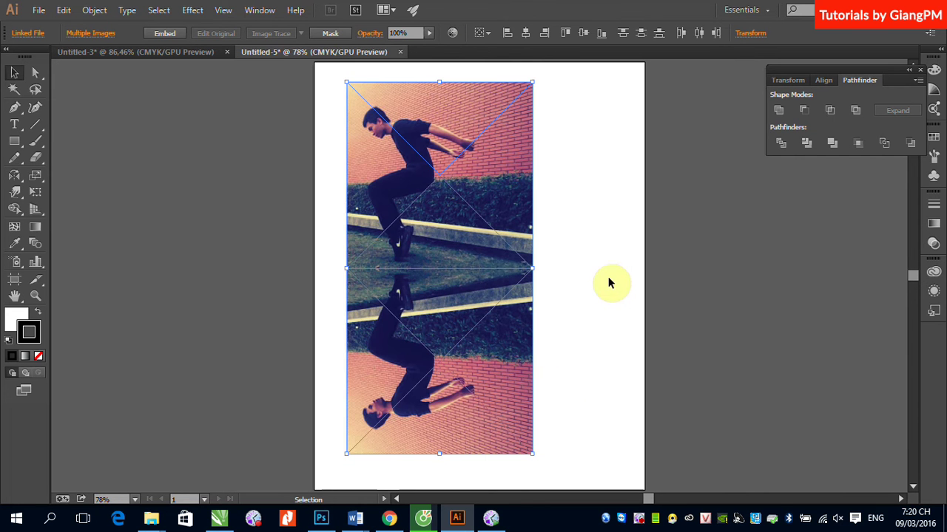
click(612, 278)
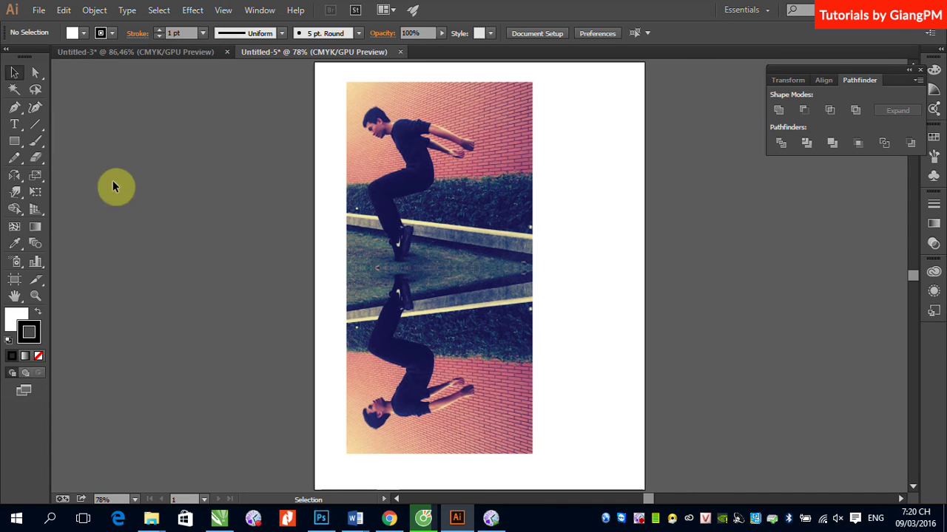
Step: Draw a rectangle over the flipped copy and remove its stroke
click(15, 142)
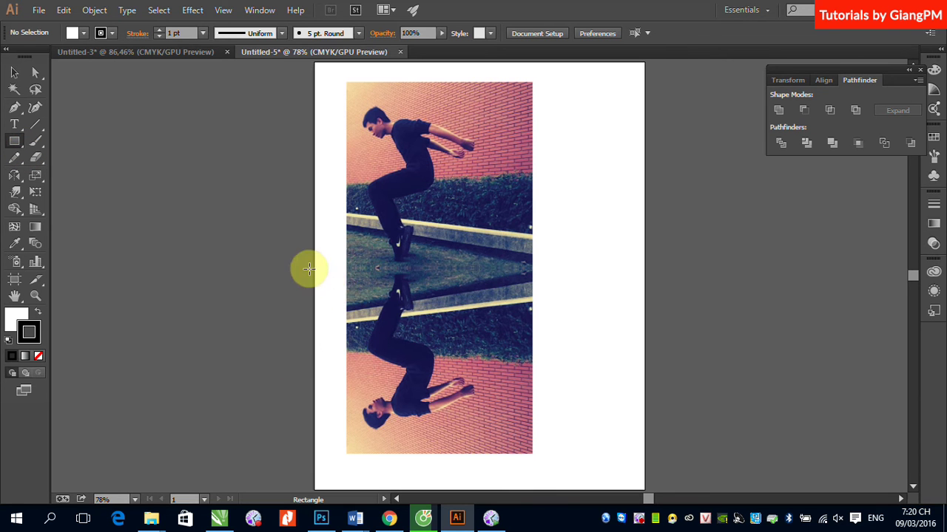
drag(309, 269, 574, 469)
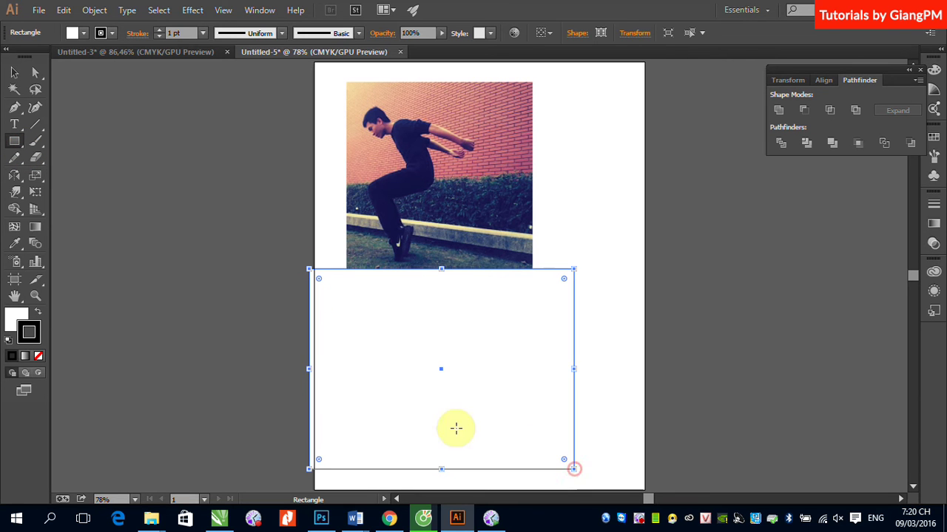
click(14, 72)
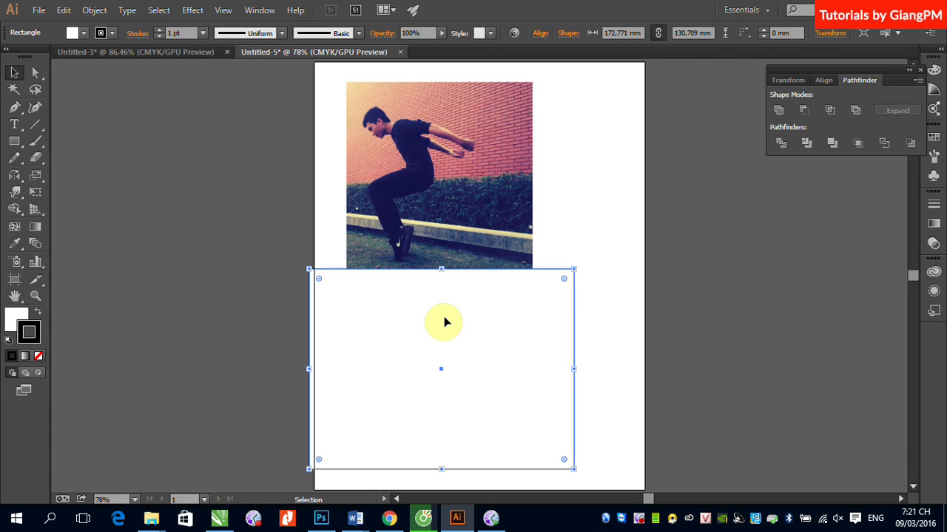
click(38, 357)
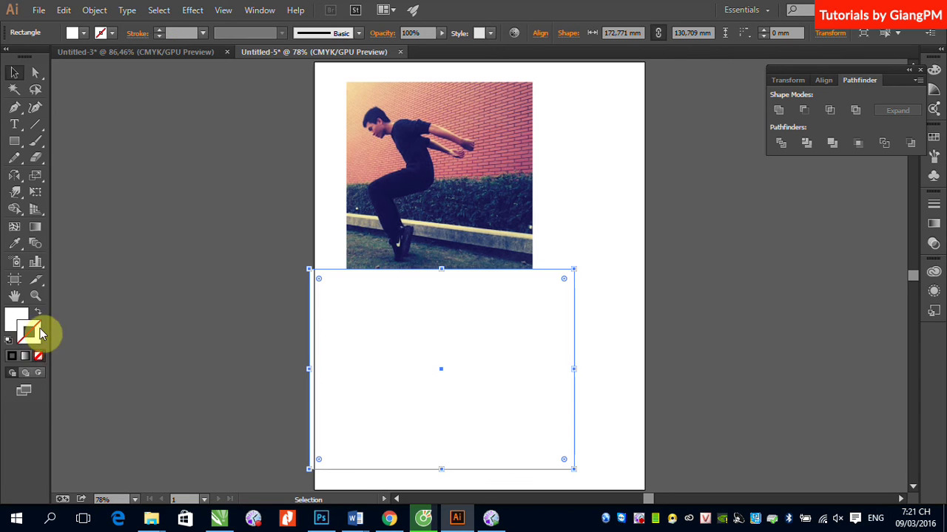
Step: Give the rectangle a 90° gradient fill, reversed so white is on top
click(17, 316)
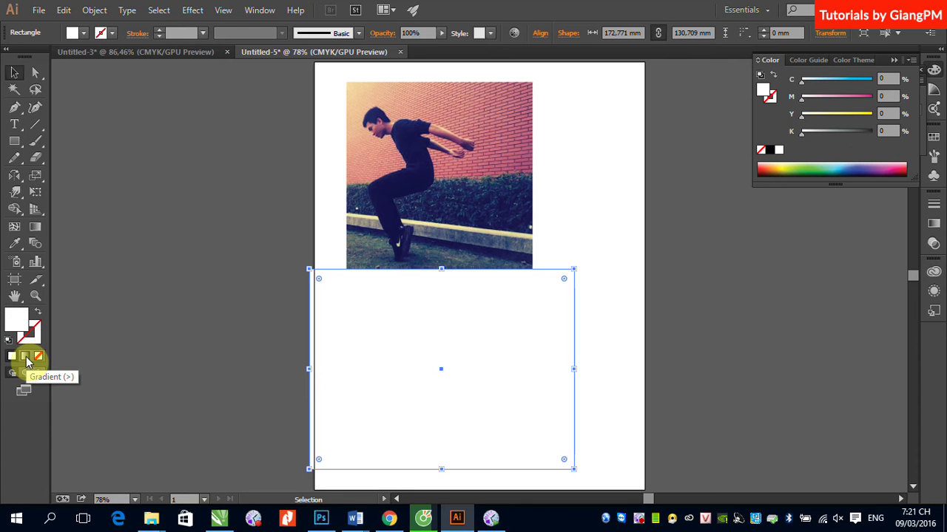
click(27, 358)
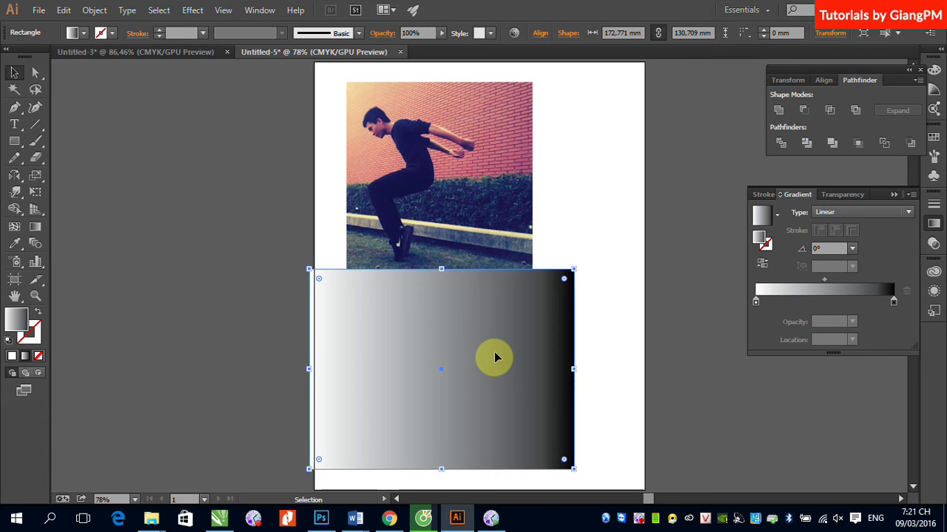
click(818, 249)
text(90)
key(Return)
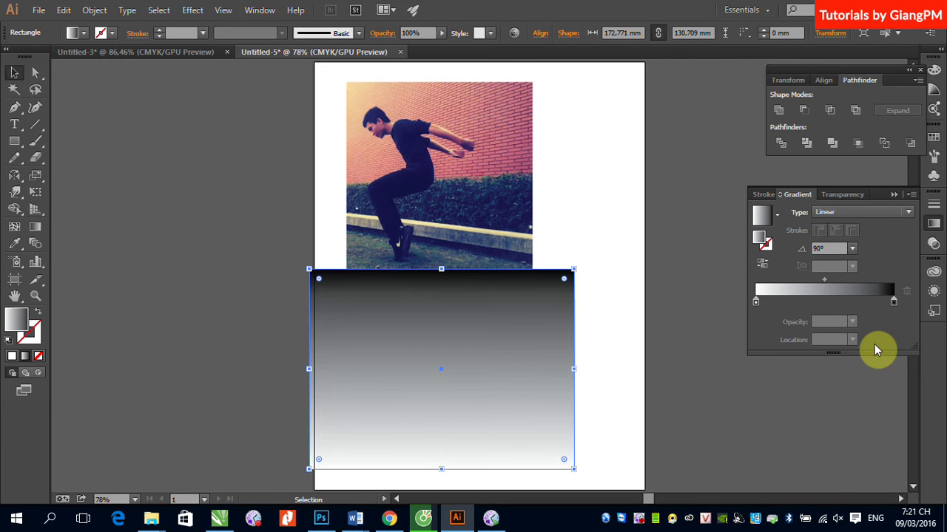
click(763, 268)
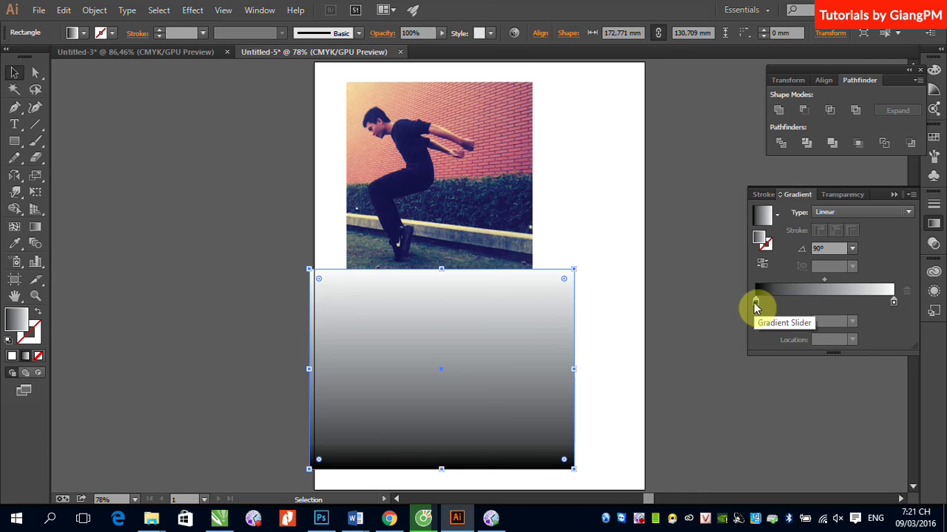
Step: Tune the gradient stops and midpoint so it fades white to black downward, then deselect
click(35, 228)
mouse_move(441, 370)
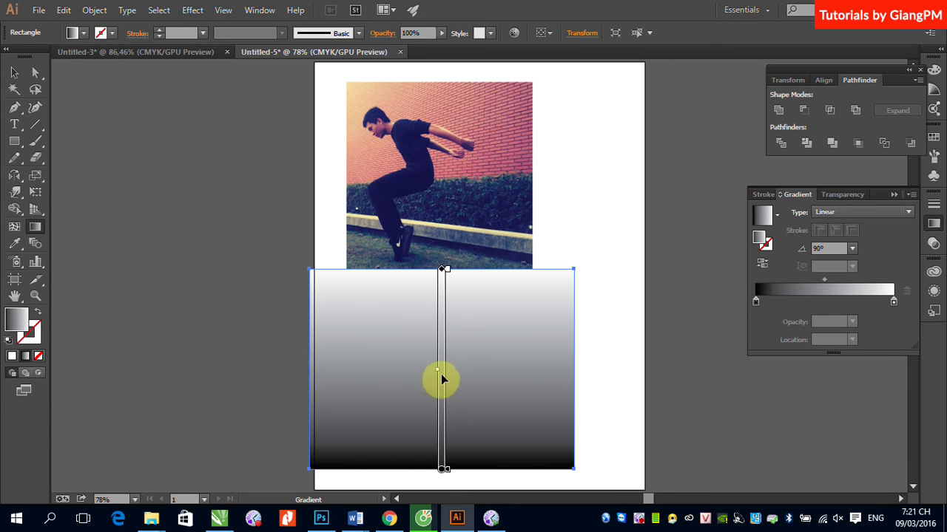
drag(446, 469, 447, 362)
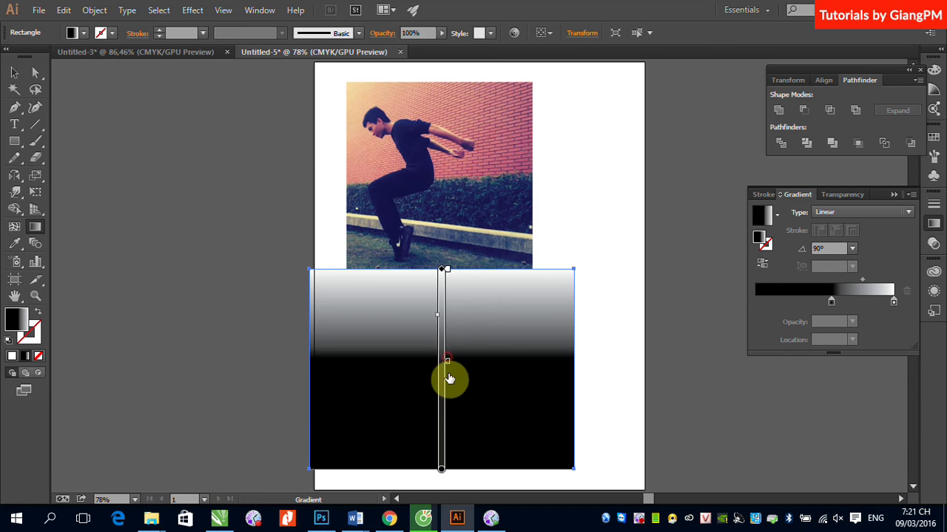
drag(448, 362, 446, 427)
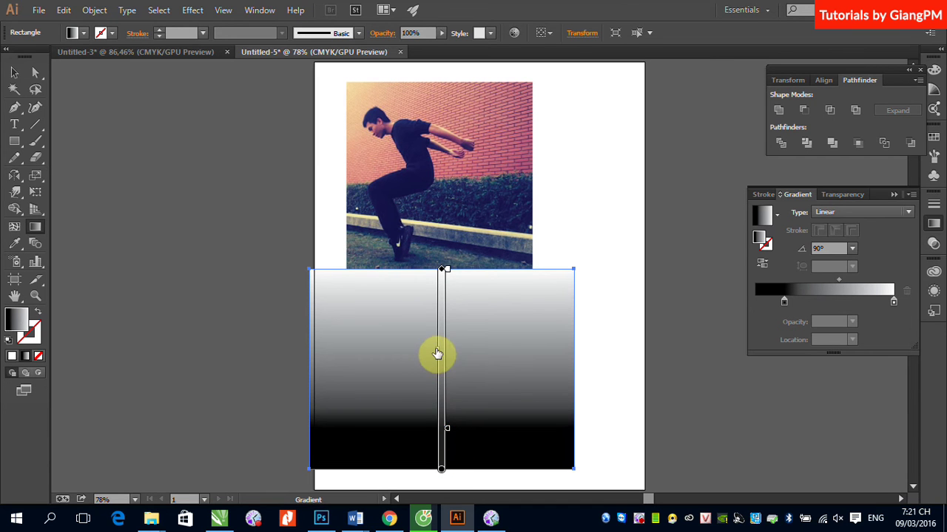
drag(432, 301, 437, 297)
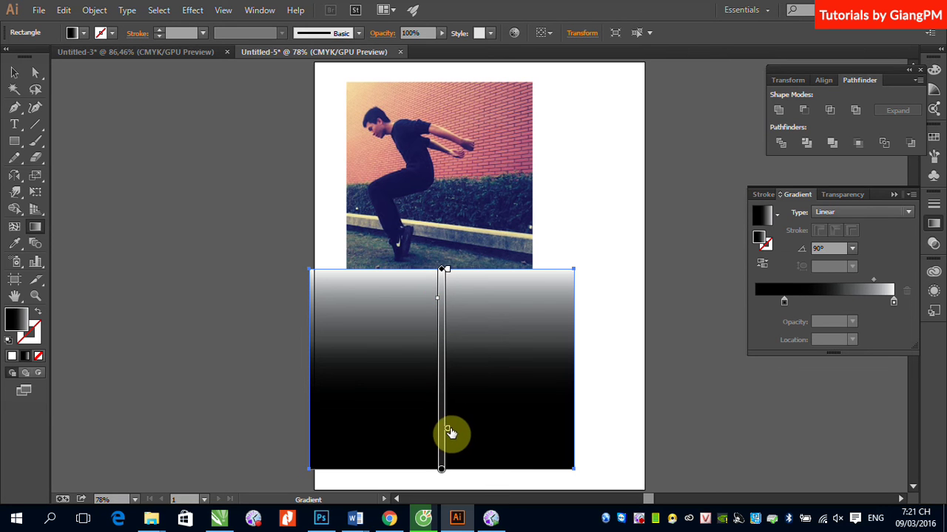
drag(448, 436, 442, 470)
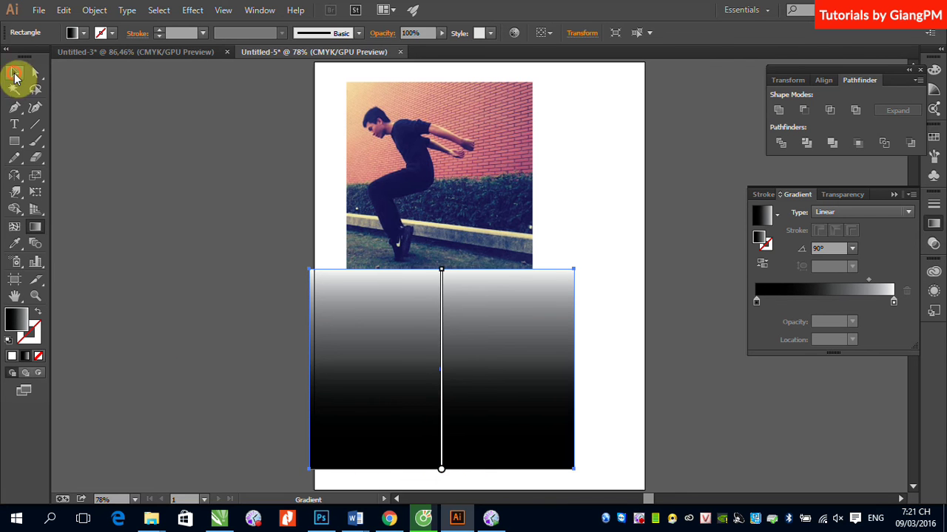
click(14, 72)
click(118, 188)
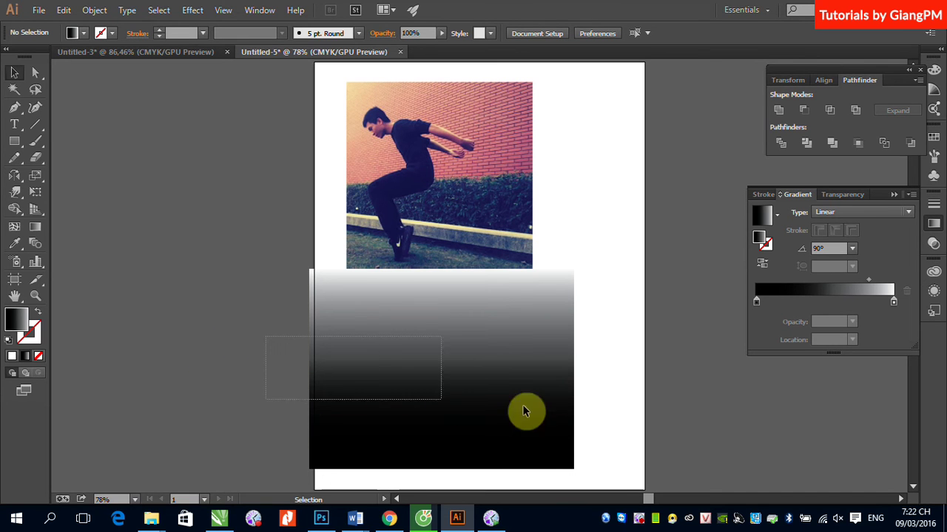
Step: Select the photo copy and gradient rectangle together and show Transparency options, keeping Normal blending
drag(267, 341, 607, 407)
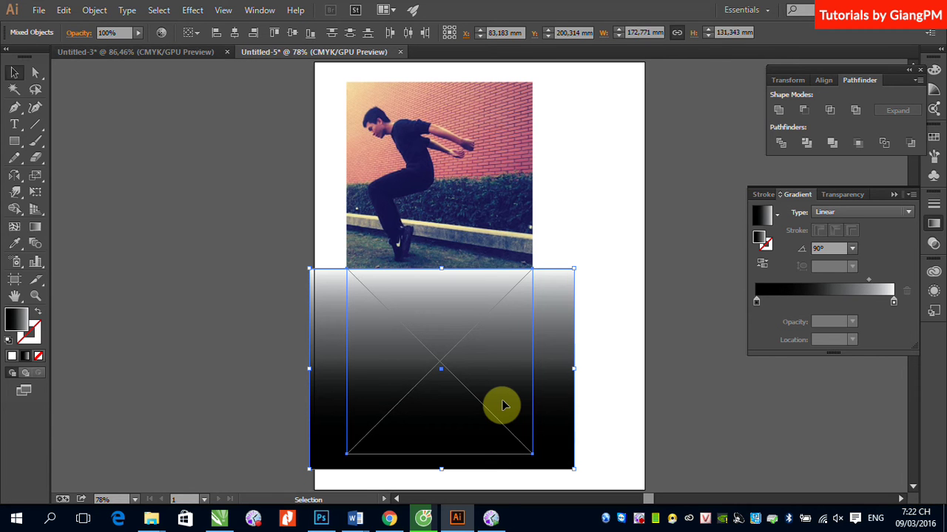
click(844, 195)
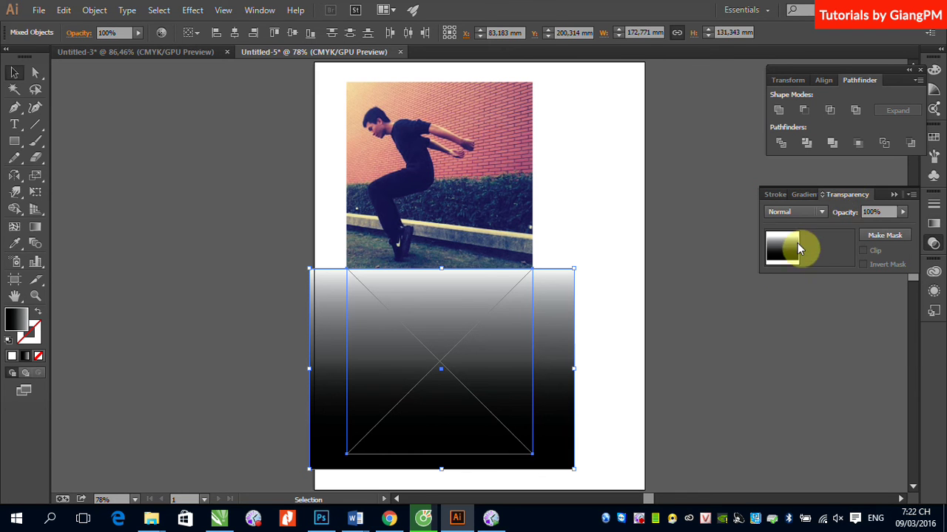
click(780, 253)
click(821, 212)
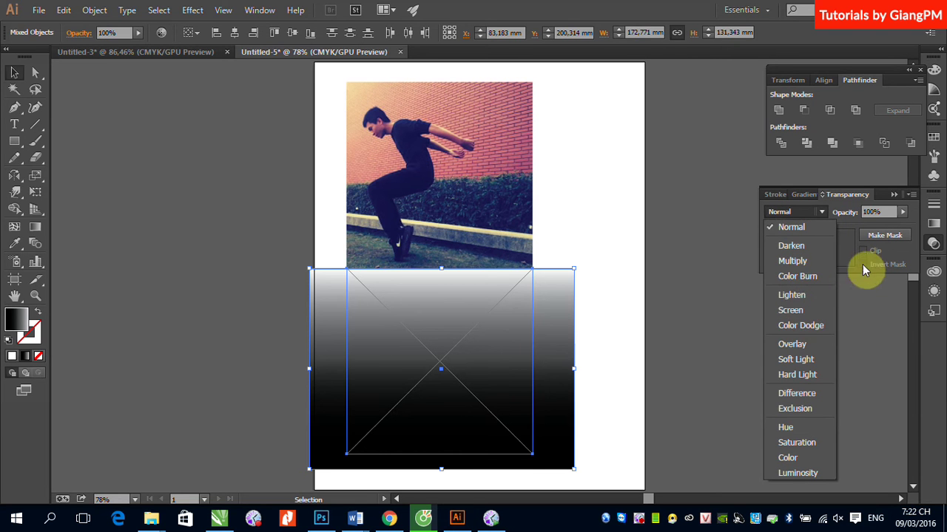
click(914, 252)
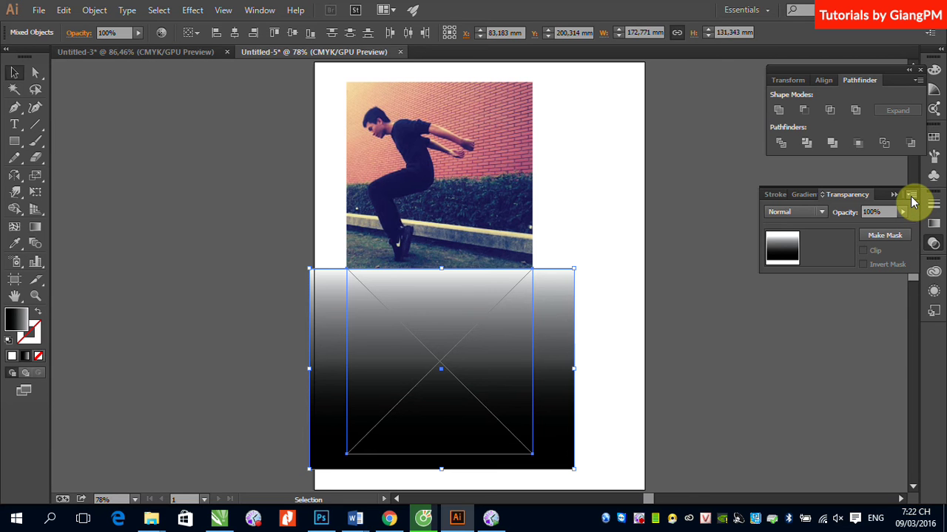
click(911, 196)
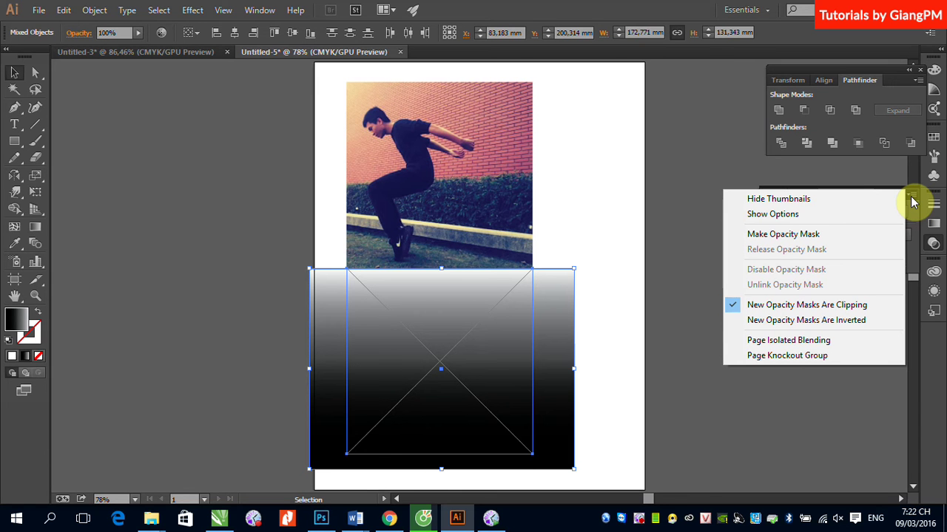
Step: Make an opacity mask from the gradient rectangle over the flipped photo
click(773, 237)
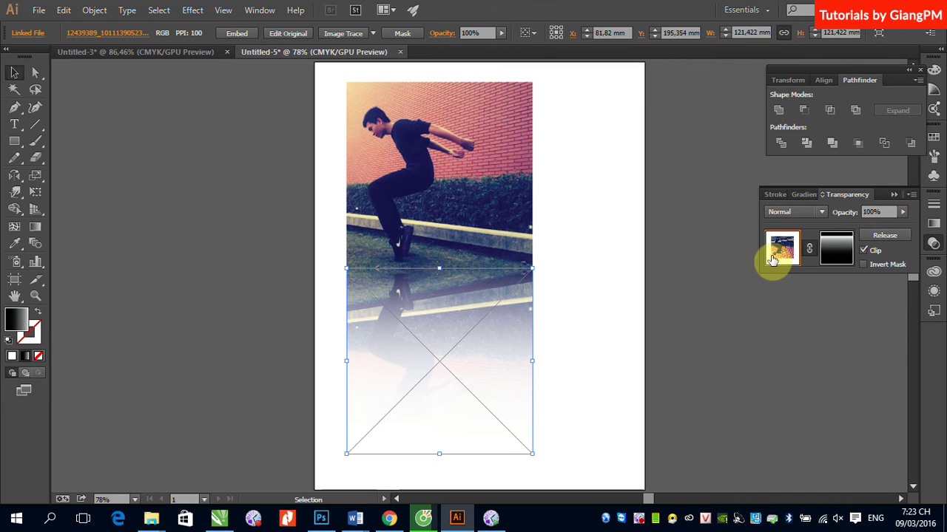
click(912, 196)
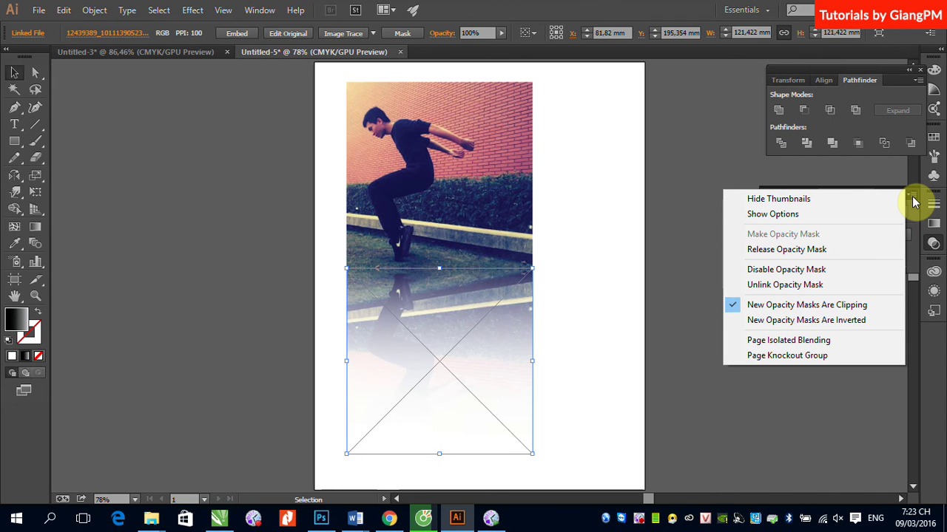
Step: Release the opacity mask, reselect the photo copy and gradient, and make the mask again
click(794, 254)
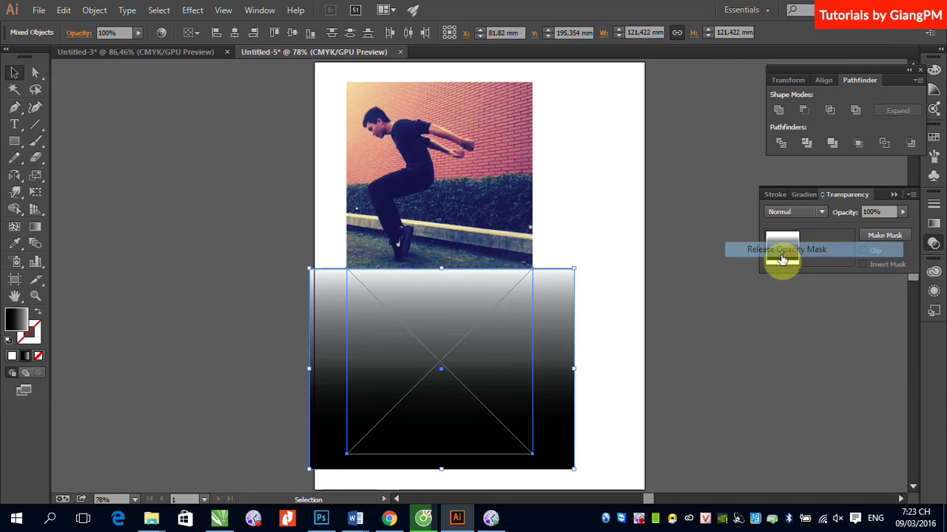
click(766, 373)
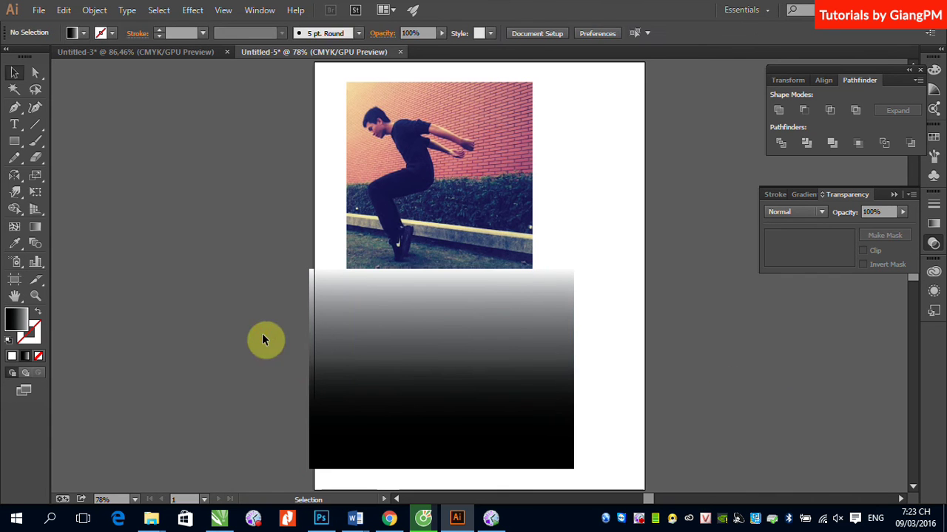
drag(258, 333, 683, 417)
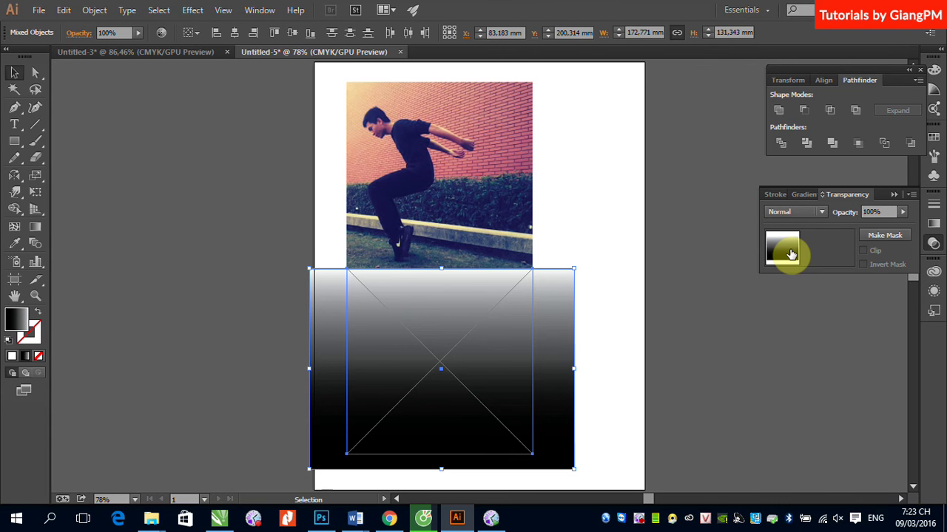
click(910, 201)
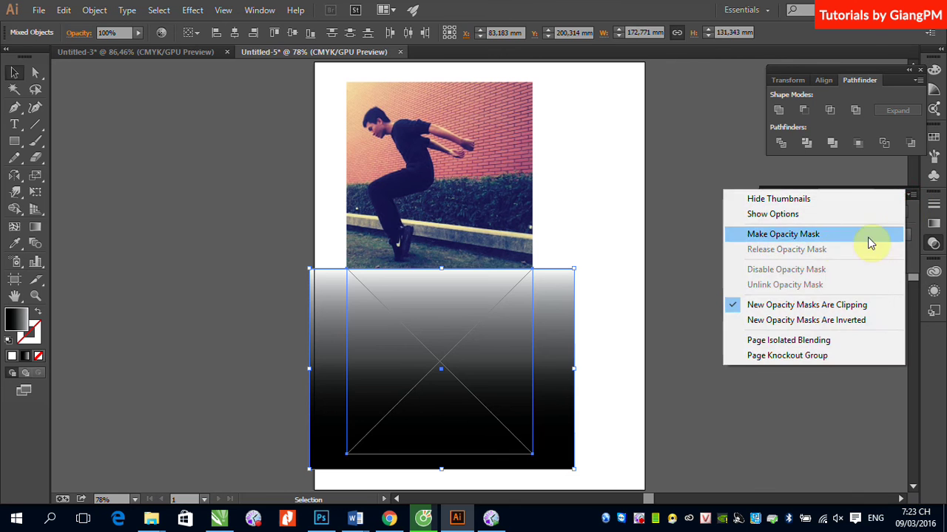
click(828, 238)
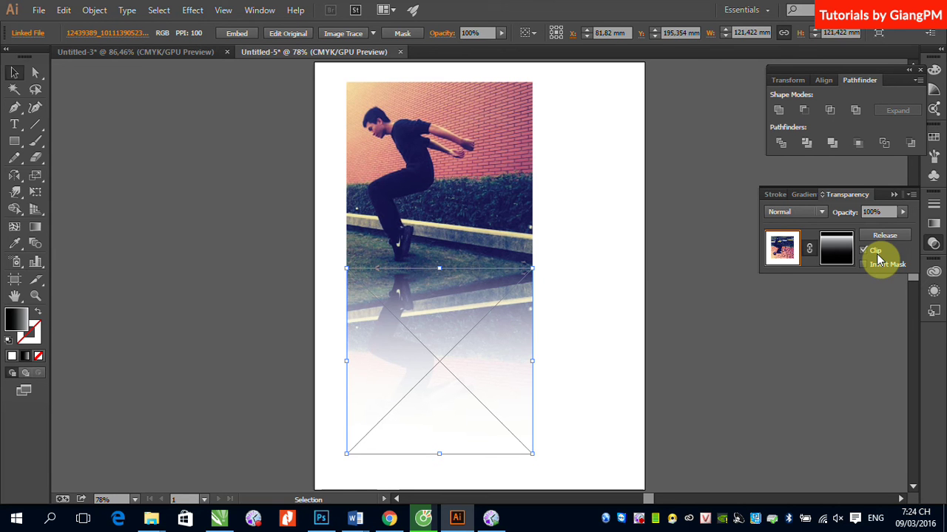
click(779, 340)
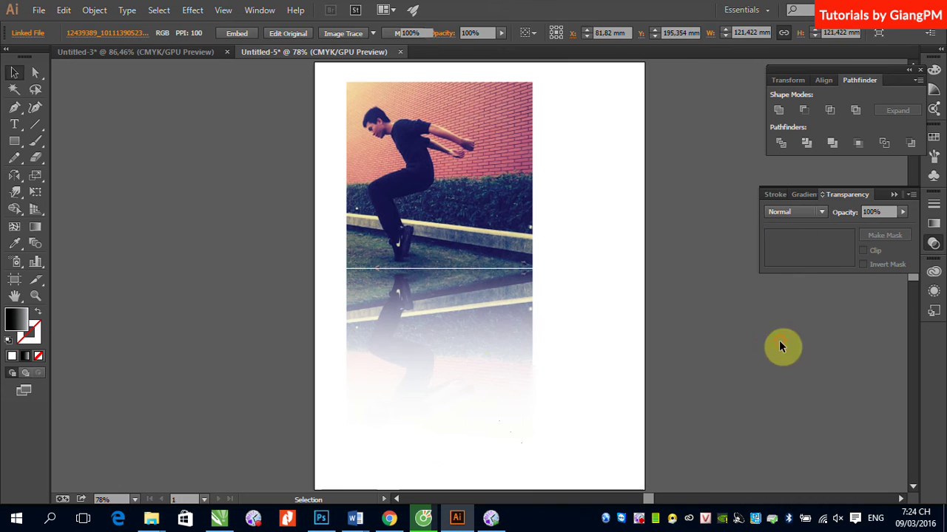
click(449, 355)
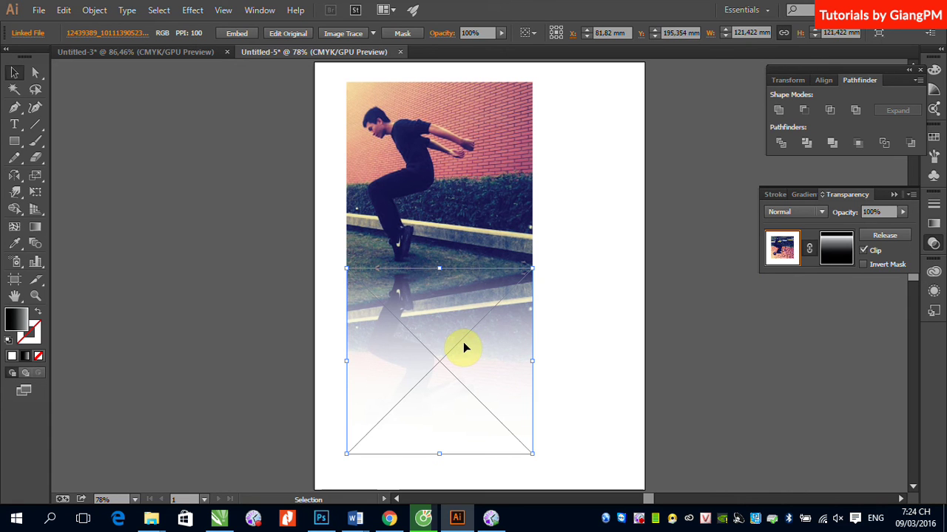
Step: Edit the opacity mask, repositioning its rectangle and shifting the gradient lower to extend the reflection
click(836, 256)
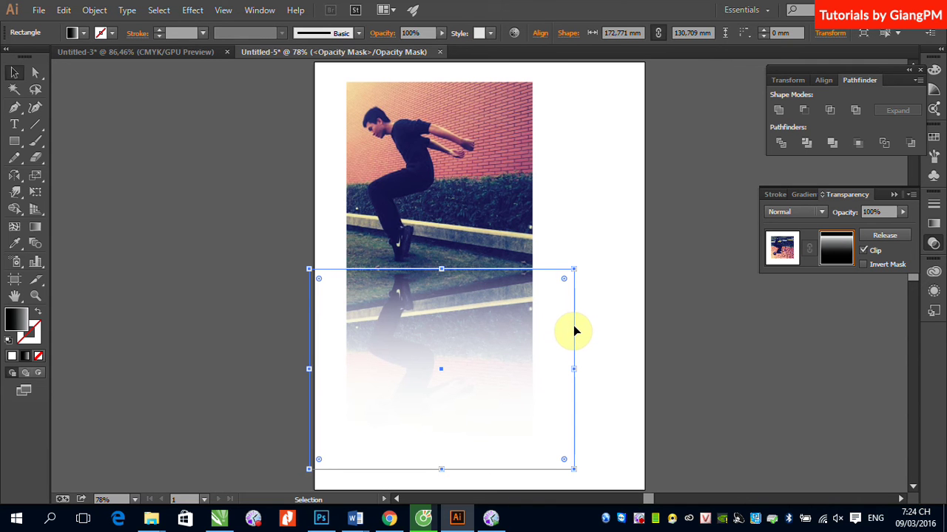
mouse_move(574, 327)
mouse_down()
mouse_move(574, 355)
mouse_move(578, 297)
mouse_up()
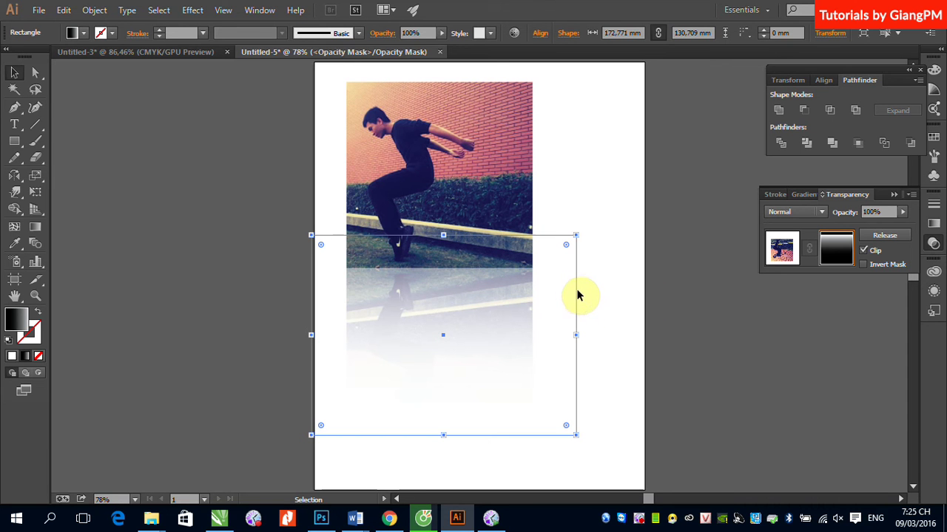
click(579, 331)
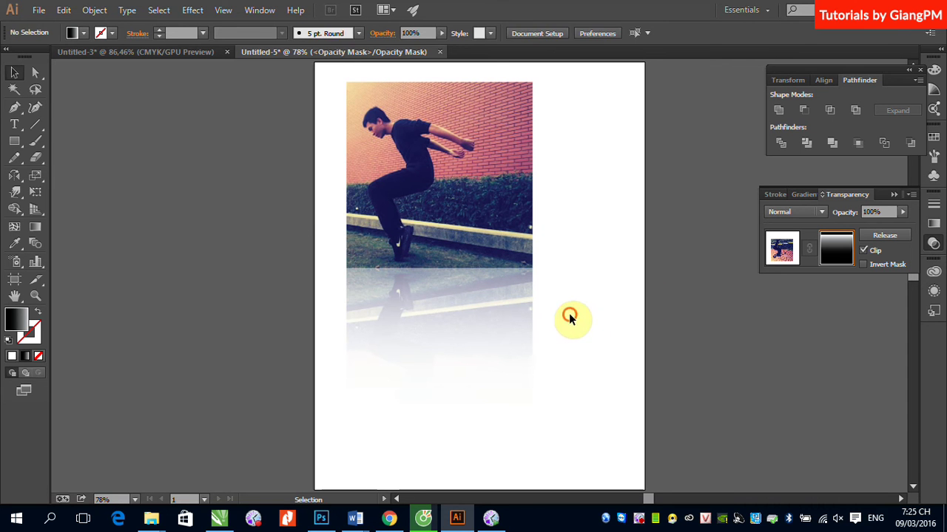
drag(576, 316, 576, 352)
click(35, 227)
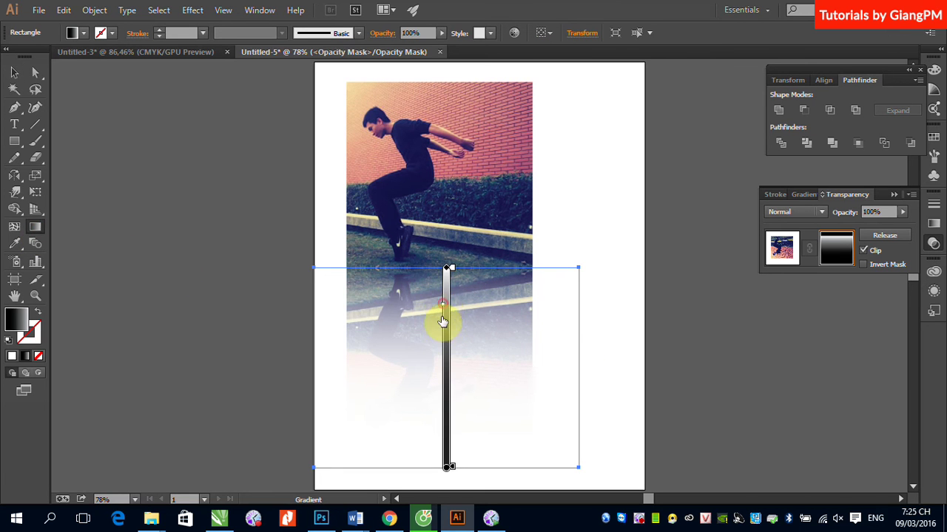
mouse_move(444, 309)
mouse_down()
mouse_move(443, 346)
mouse_move(442, 303)
mouse_up()
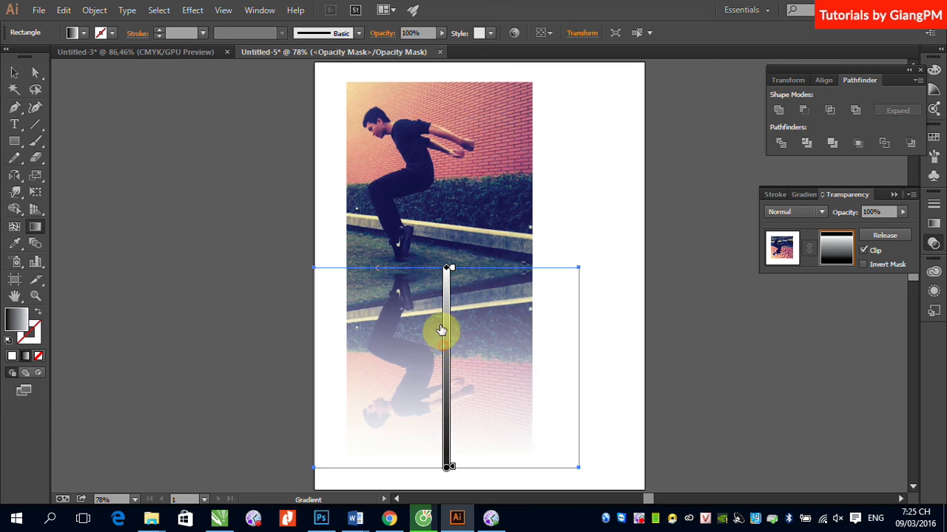
click(15, 72)
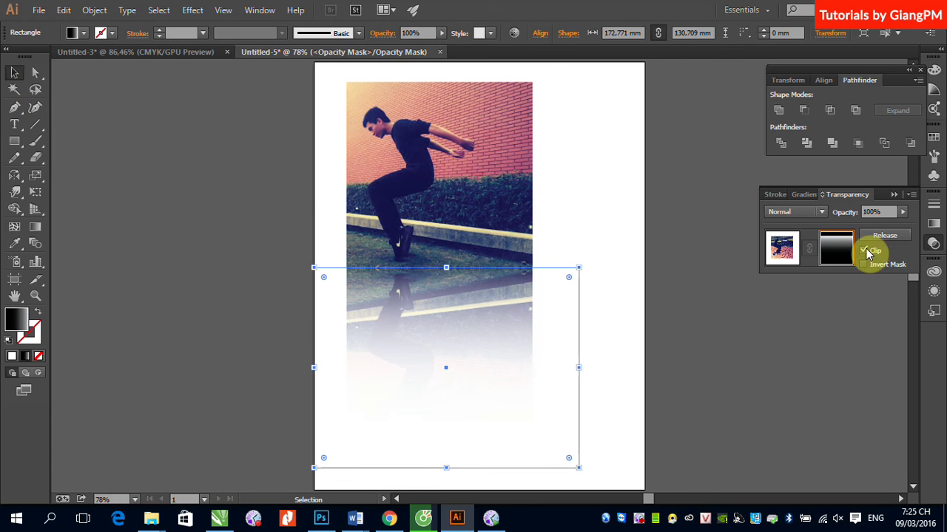
Step: Move the mask gradient rectangle down so the reflection's top stays unfaded
click(599, 311)
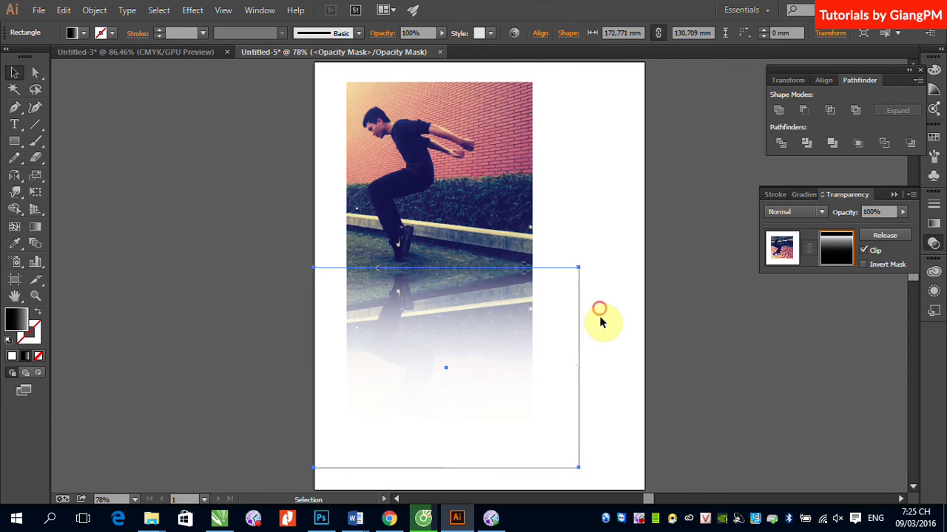
click(567, 321)
drag(564, 313, 565, 337)
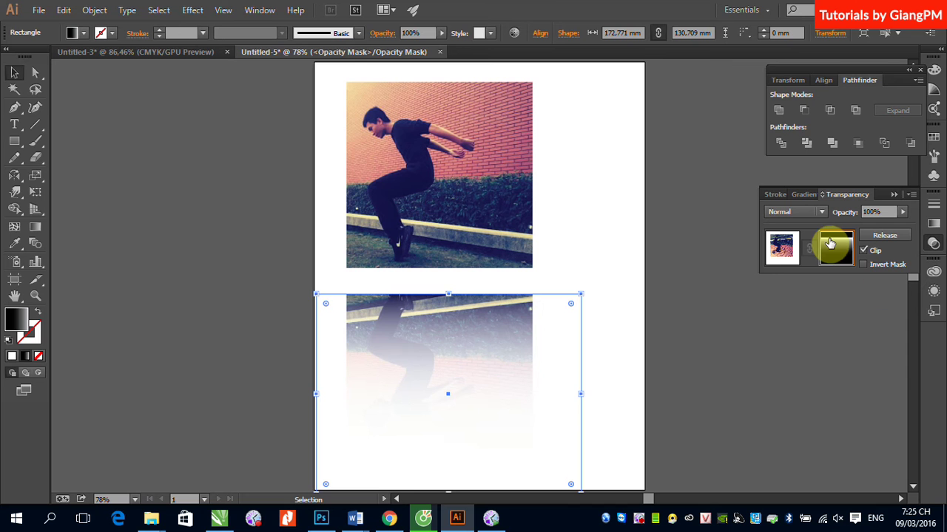
Step: Turn mask clipping off and leave Invert Mask unchecked after trying it
click(864, 250)
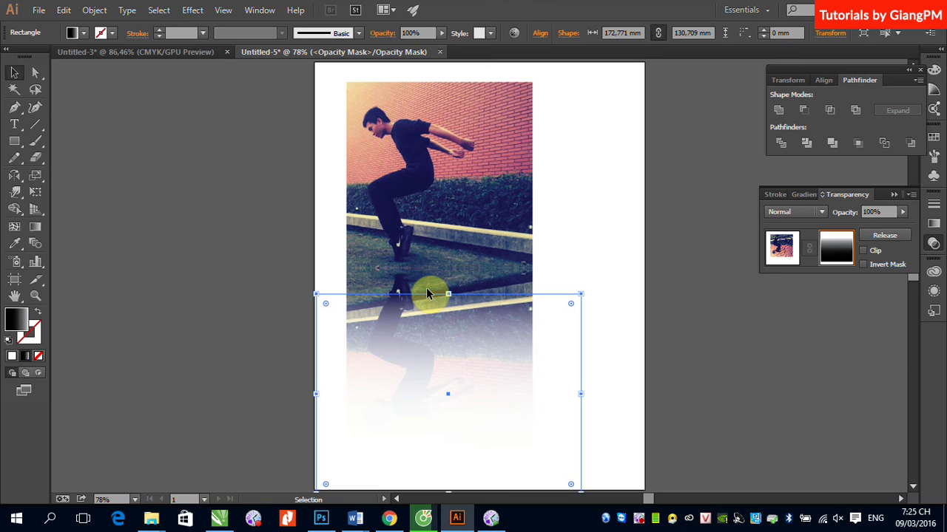
click(861, 250)
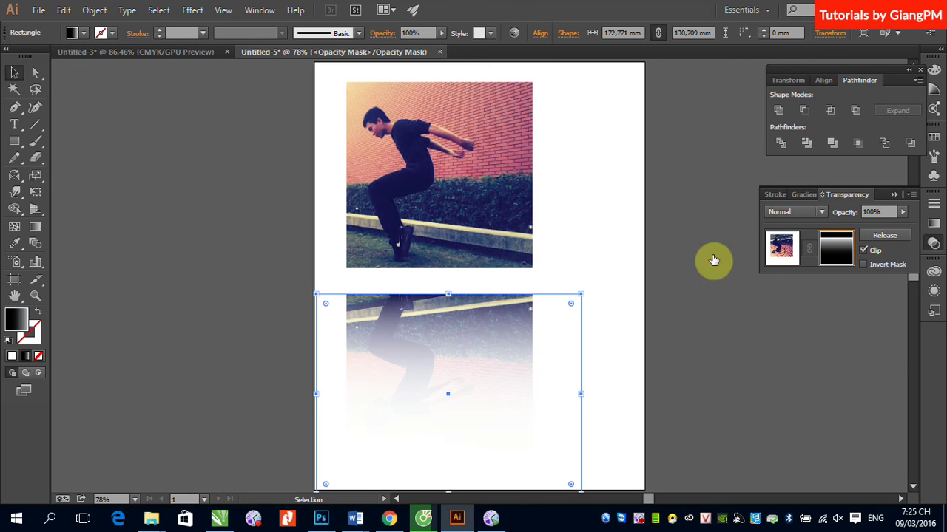
click(863, 251)
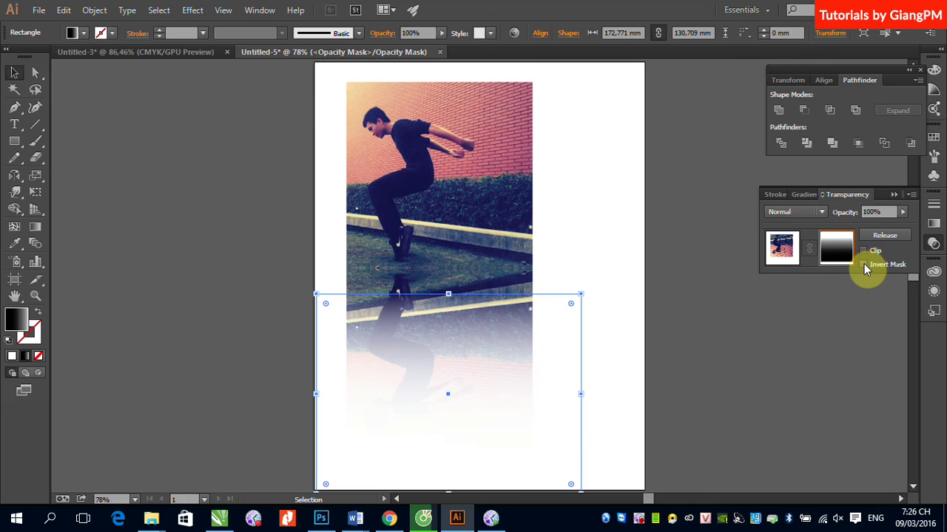
click(864, 265)
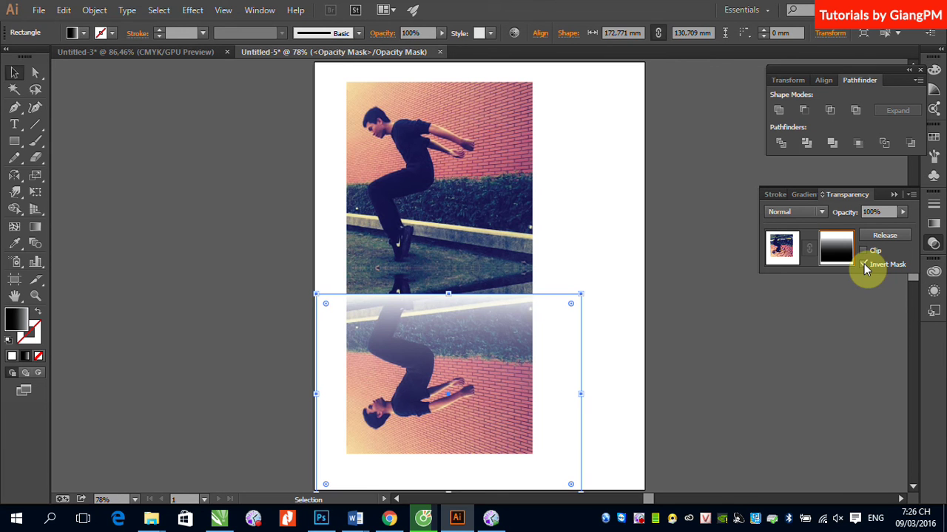
click(864, 265)
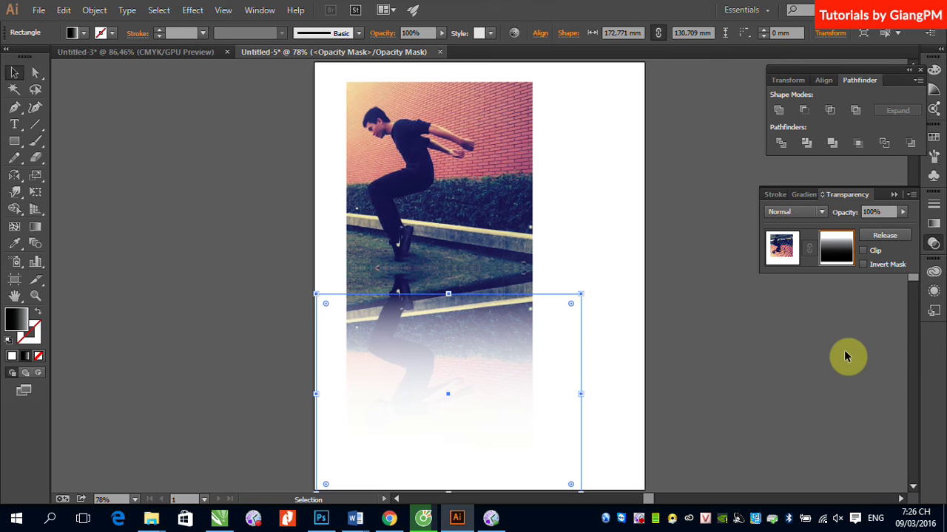
click(615, 215)
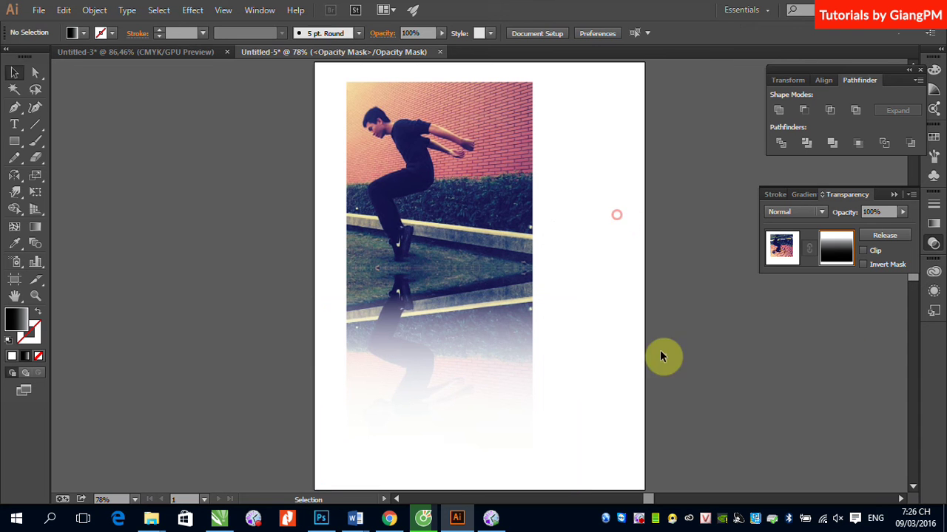
click(569, 362)
key(Delete)
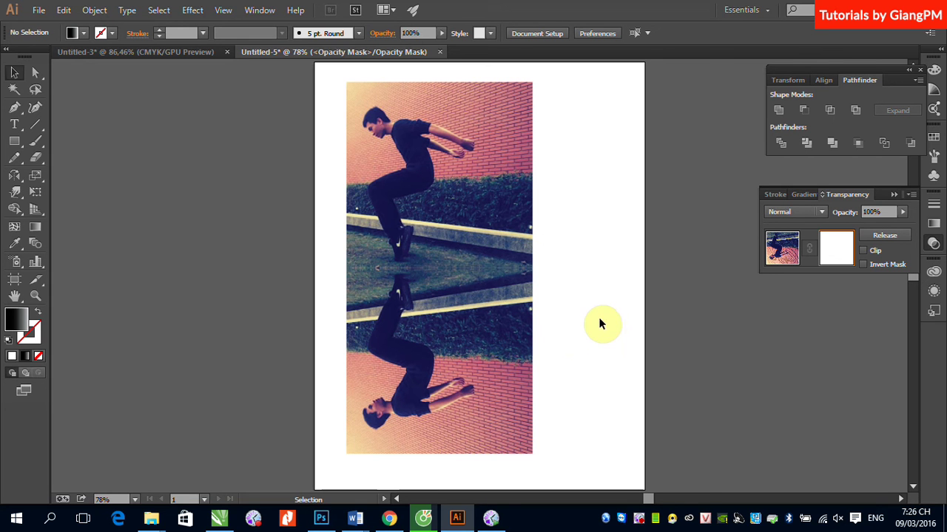
click(912, 195)
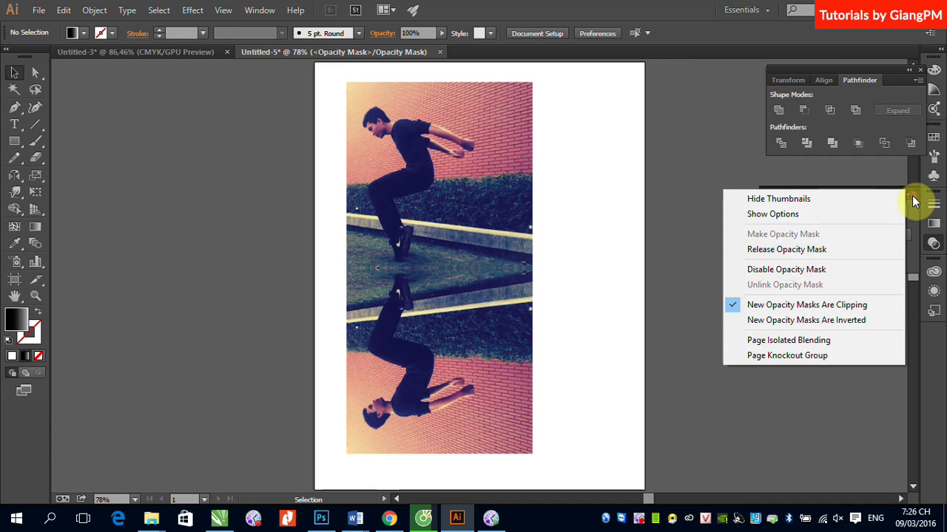
click(784, 252)
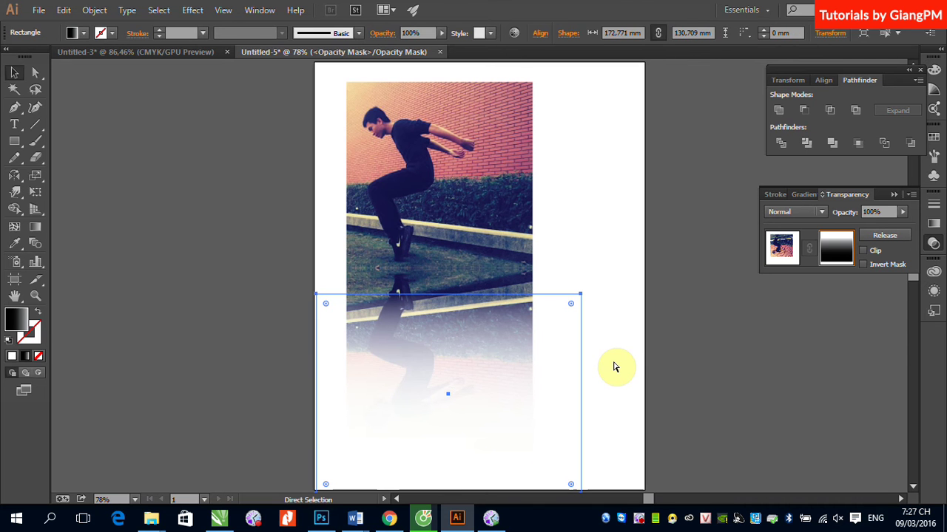
Step: Draw a small rectangle inside the mask to the right of the photo
key(v)
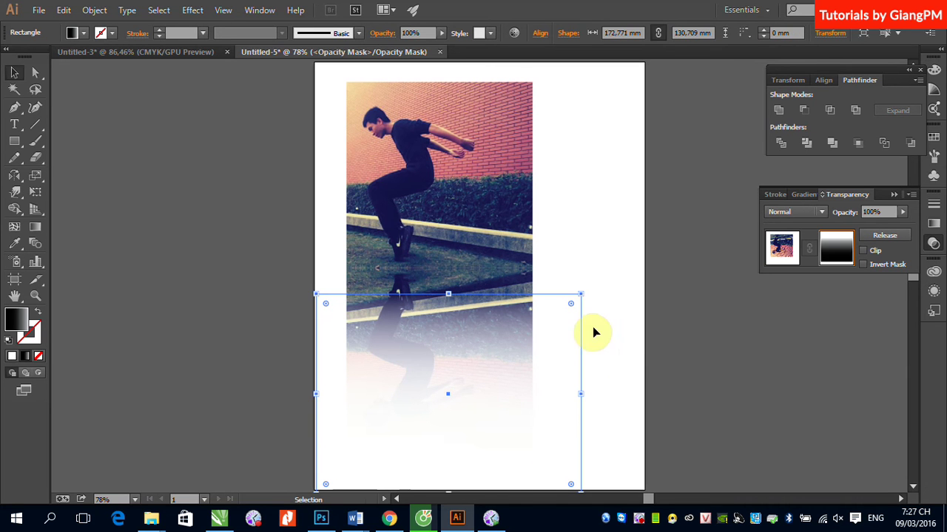
click(612, 321)
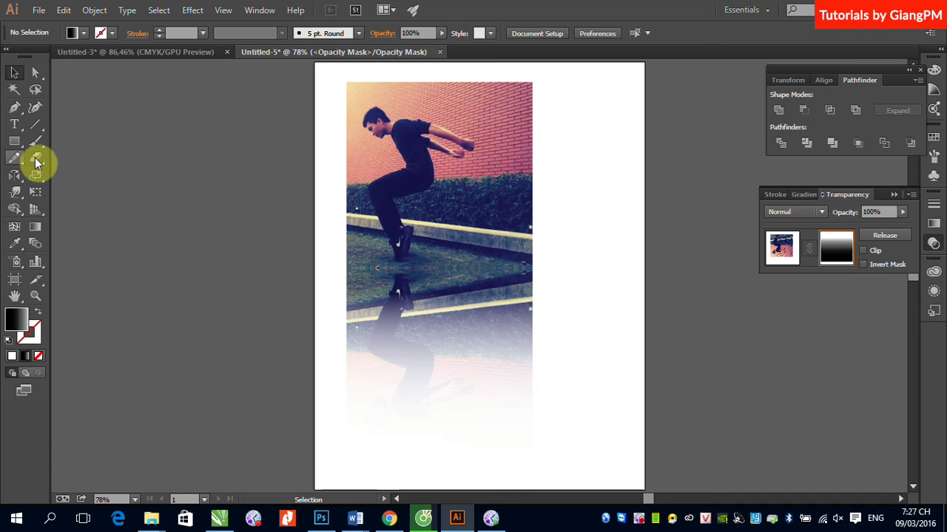
click(14, 141)
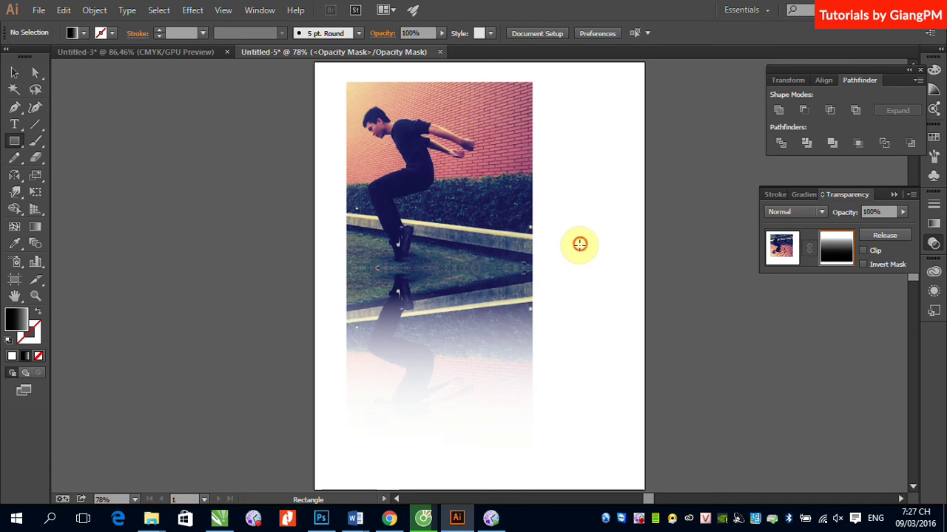
drag(579, 244, 660, 310)
click(14, 72)
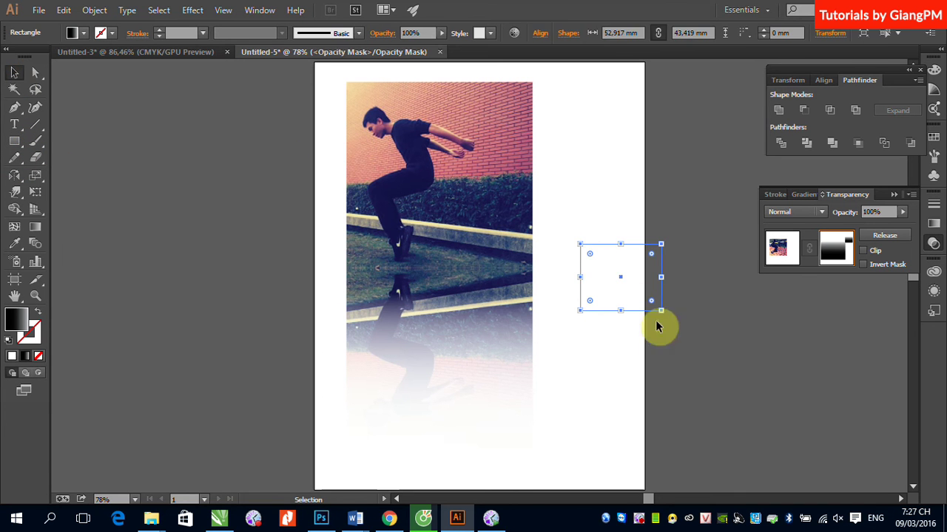
click(688, 337)
click(613, 299)
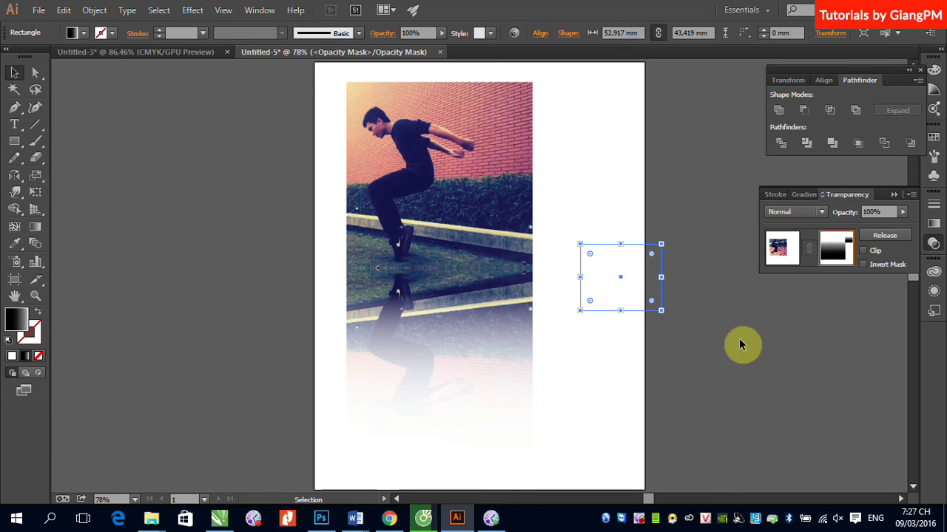
Step: Fill the small rectangle red from Swatches, then reselect the gradient mask rectangle
click(934, 137)
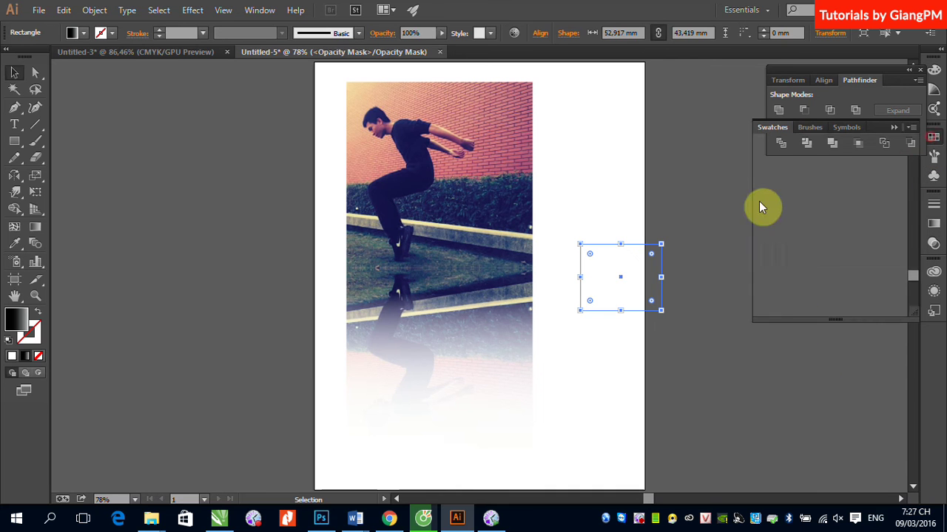
click(799, 166)
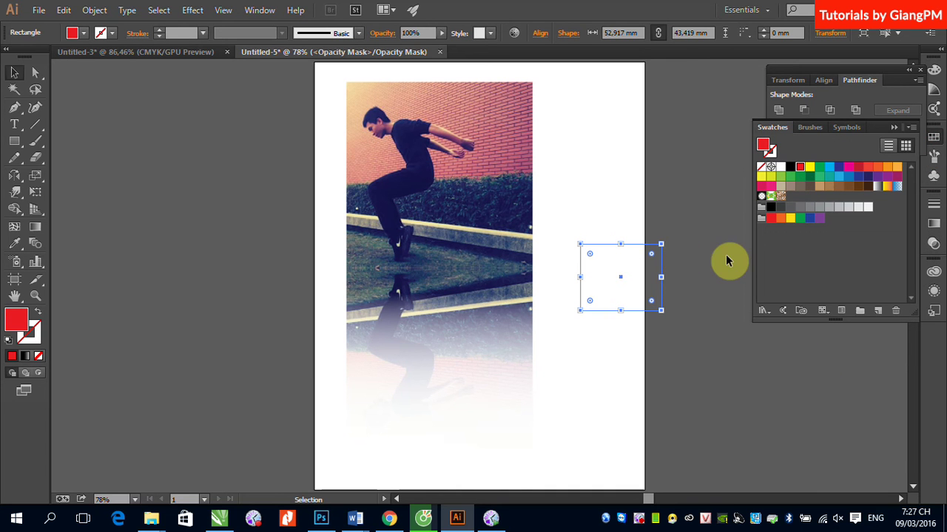
click(600, 173)
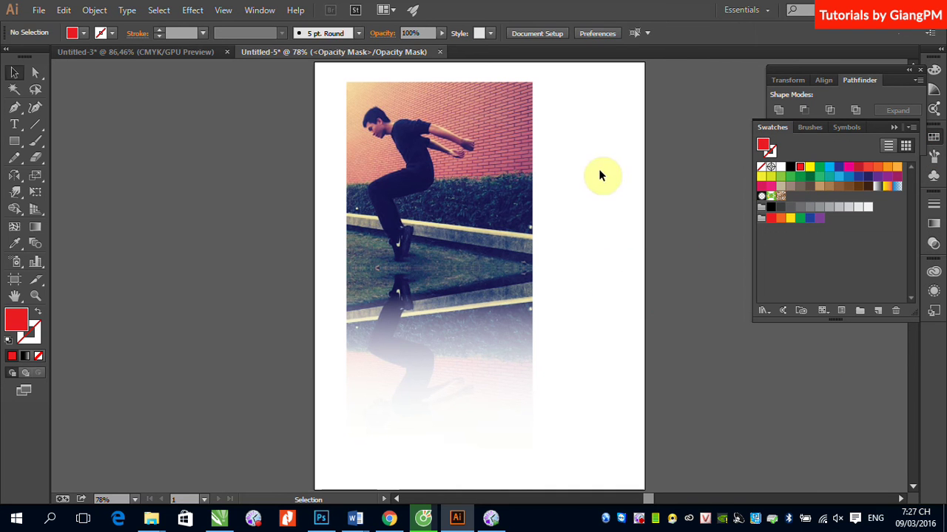
click(896, 128)
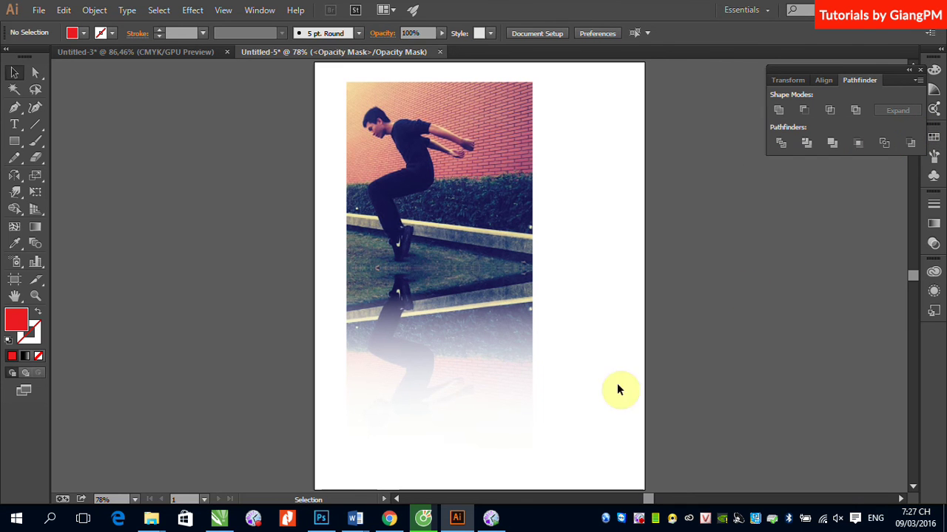
click(469, 399)
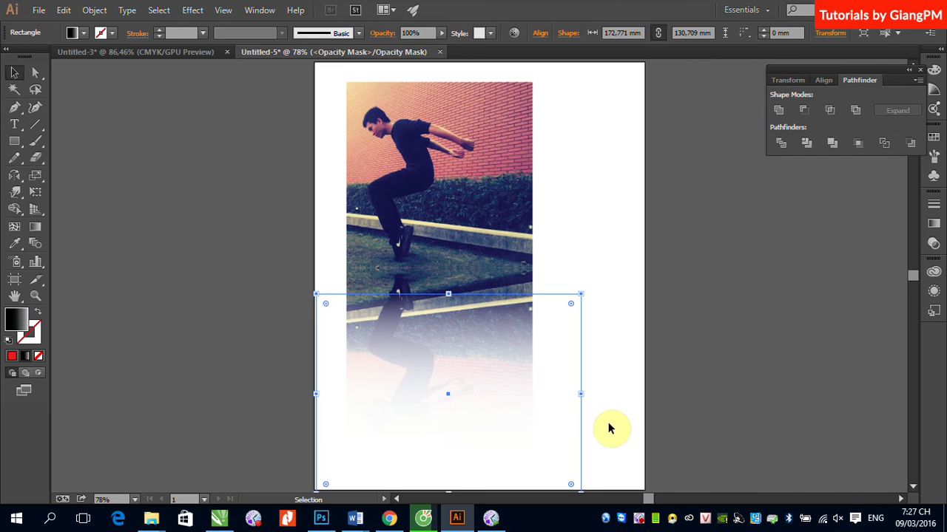
click(933, 244)
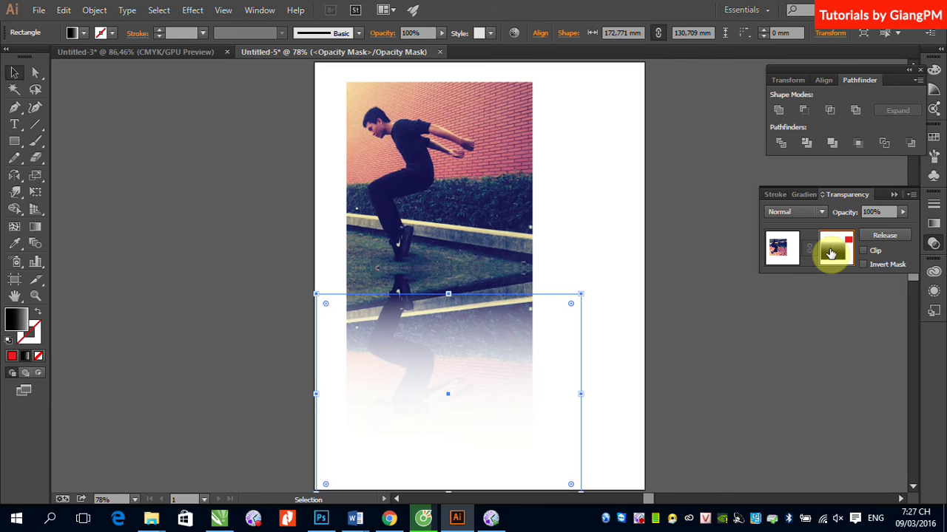
Step: Leave mask editing and draw two gradient rectangles, one left and one right of the photo
click(777, 252)
click(14, 142)
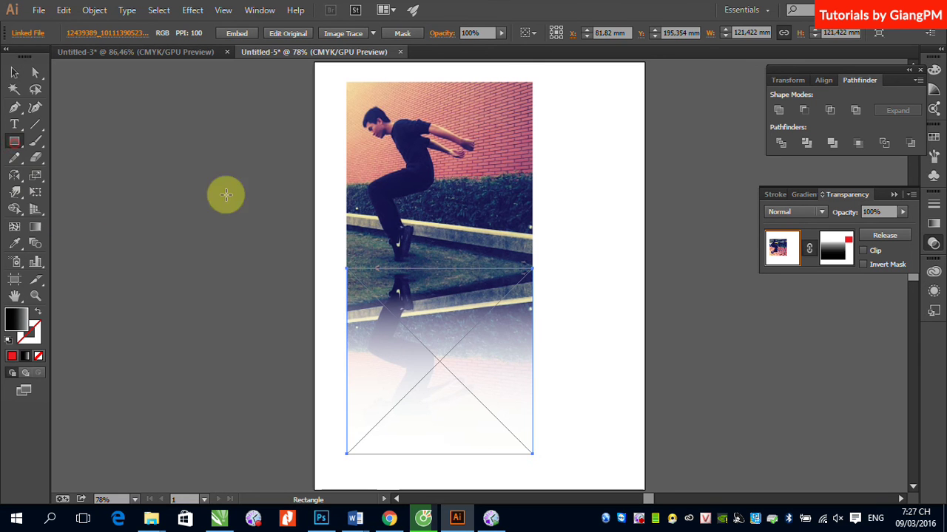
drag(258, 198, 337, 258)
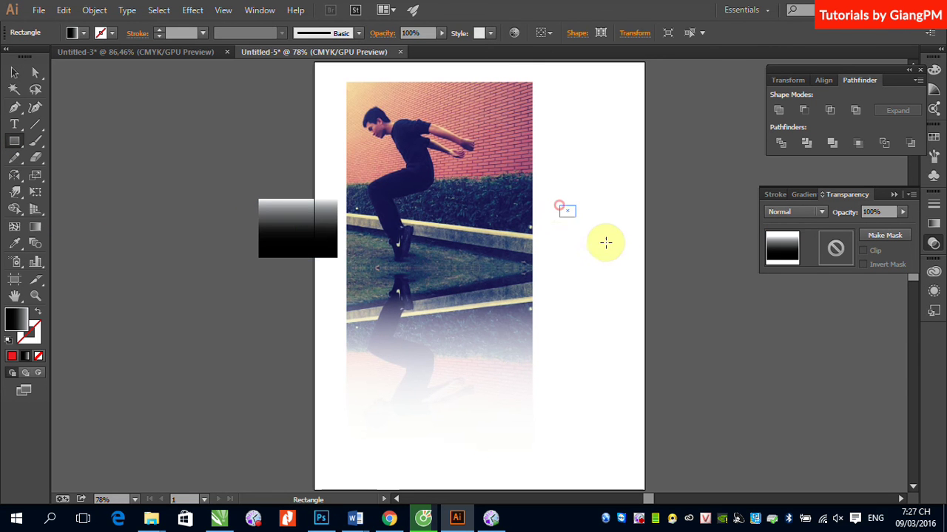
drag(559, 206, 606, 242)
click(14, 72)
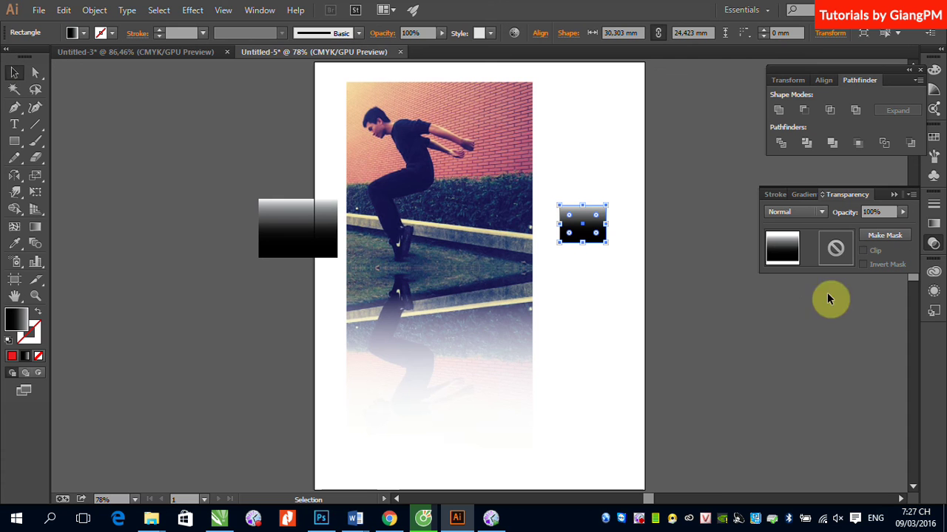
Step: Select the flipped reflection image and return to editing its opacity mask
click(562, 391)
click(493, 386)
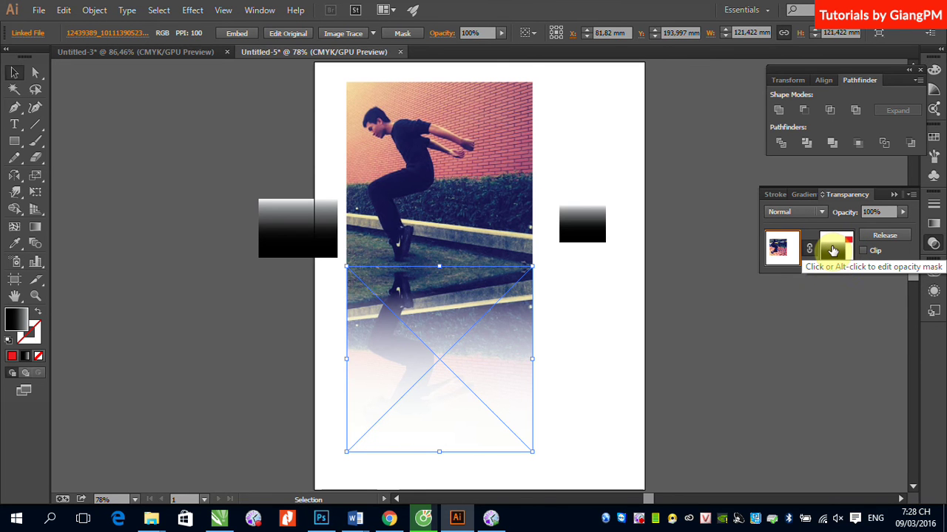
click(834, 252)
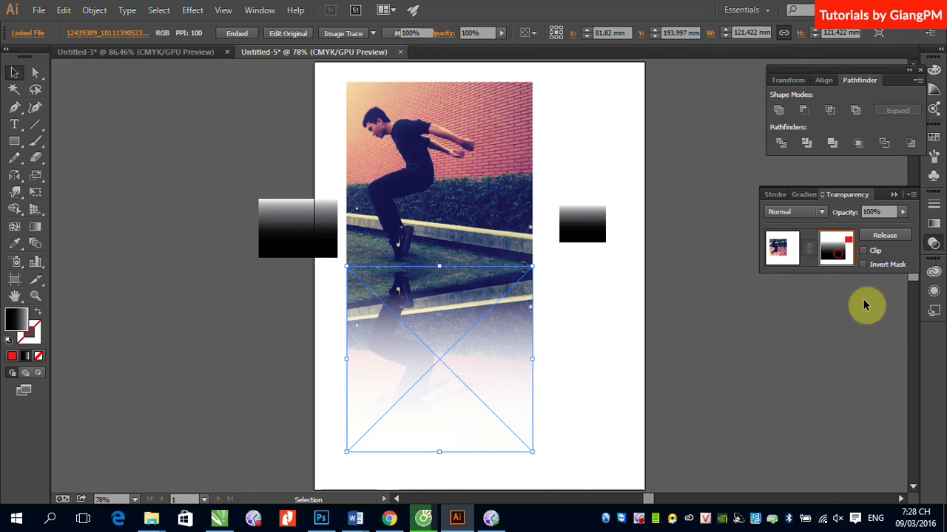
click(912, 194)
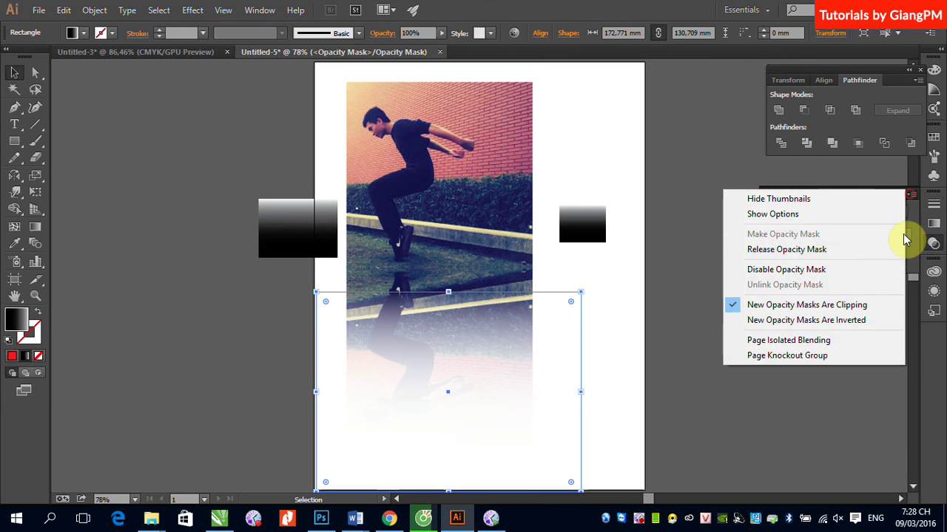
Step: Release the reflection's opacity mask and select the red square along with the gradient rectangle
click(804, 250)
click(749, 349)
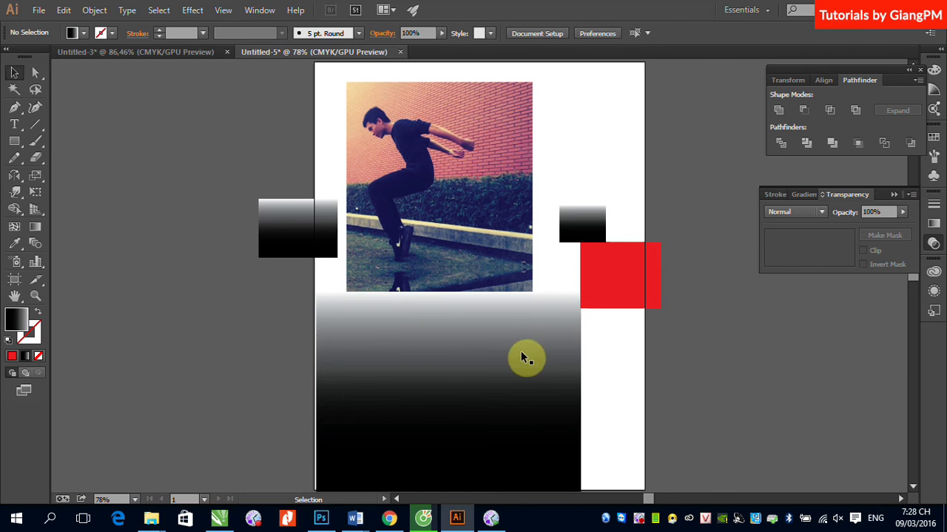
shift+click(653, 296)
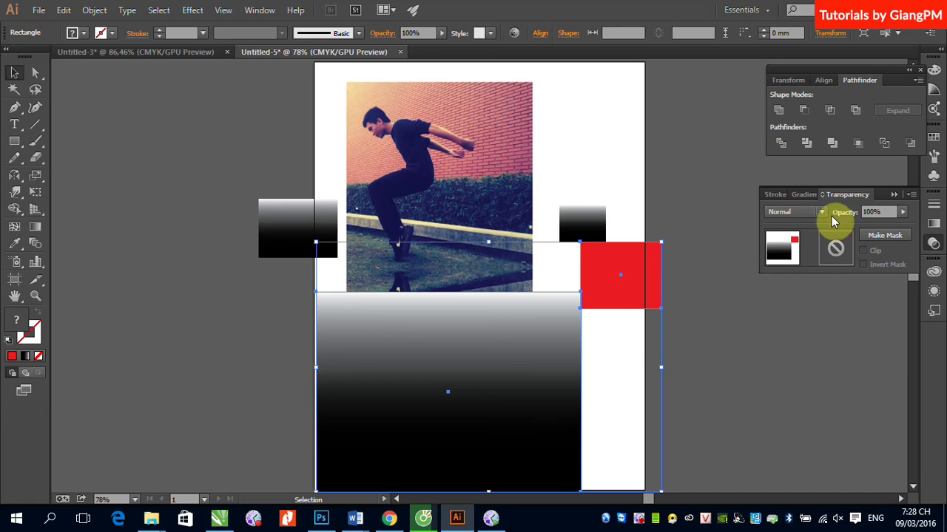
click(911, 195)
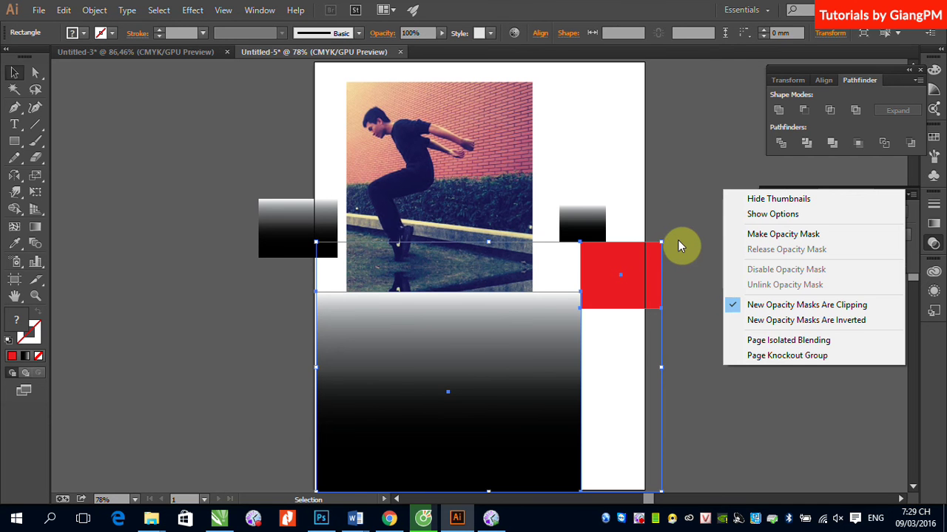
Step: Delete the released gradient rectangle and red square
click(686, 216)
click(632, 280)
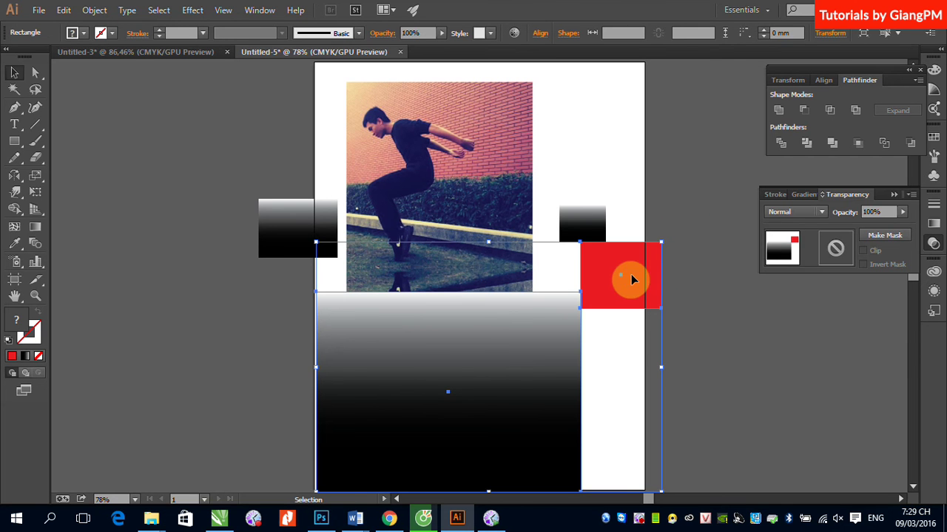
key(Delete)
Step: Delete the small gradient rectangle and the one left of the page
click(574, 222)
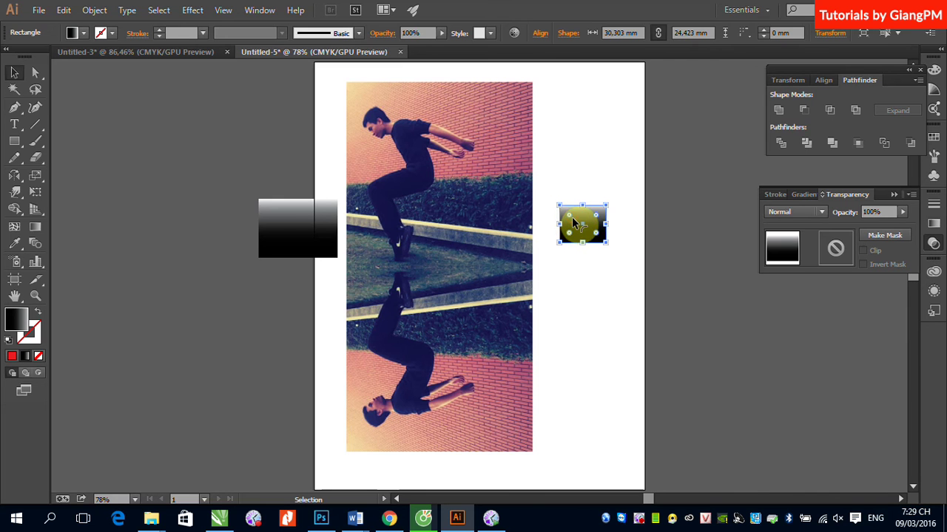
key(Delete)
click(399, 224)
click(318, 228)
key(Delete)
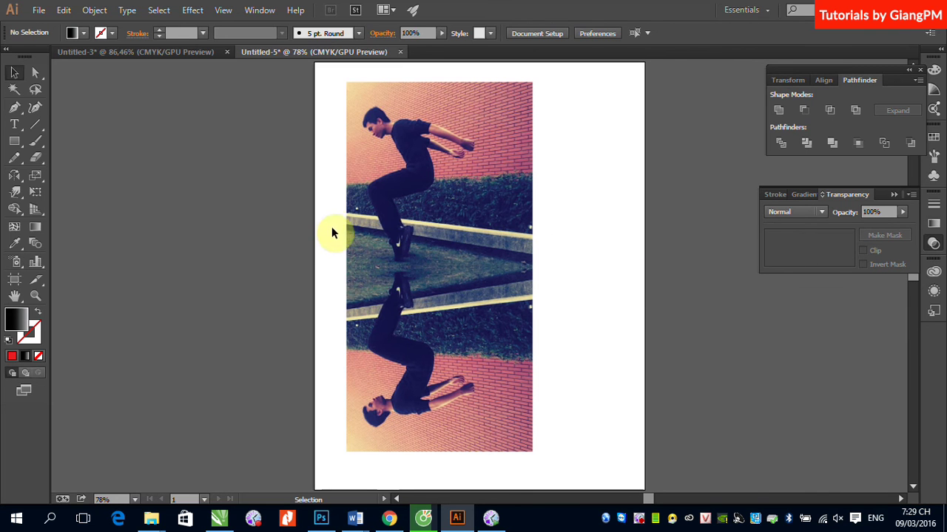